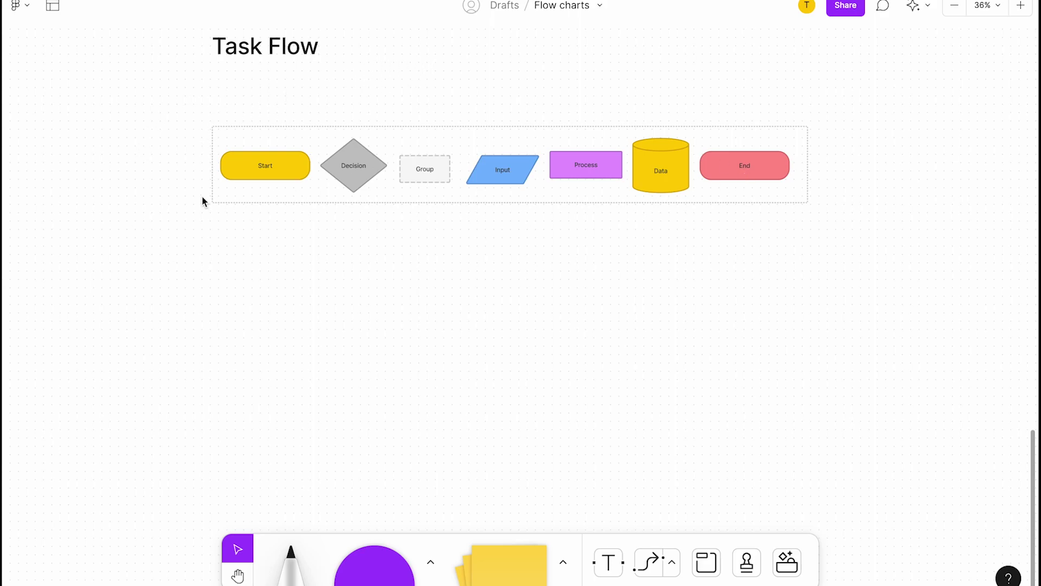
# Step: Place a copy of the yellow Start shape directly beneath the original, below the shape legend
pyautogui.click(264, 169)
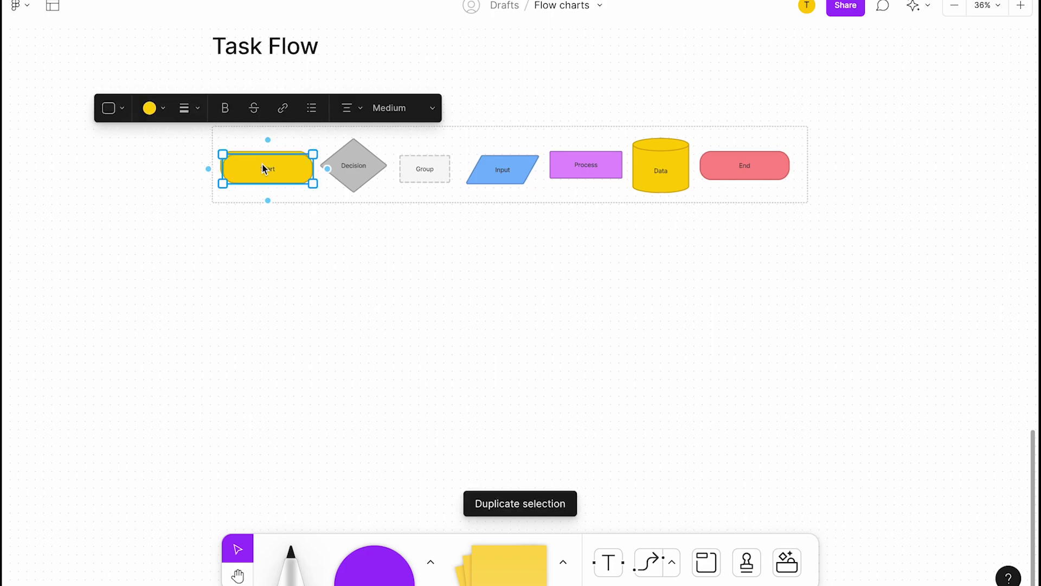
pyautogui.moveTo(264, 169); pyautogui.dragTo(261, 259)
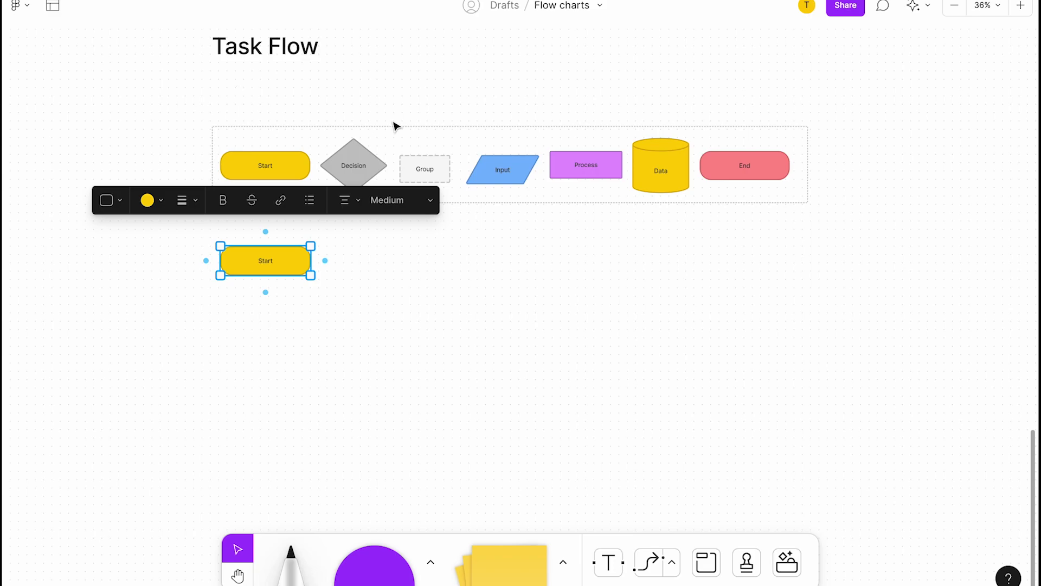
pyautogui.scroll(5, 235, 241)
# Step: Label the copied Start shape "Get a content on Design Thinking"
pyautogui.doubleClick(263, 261)
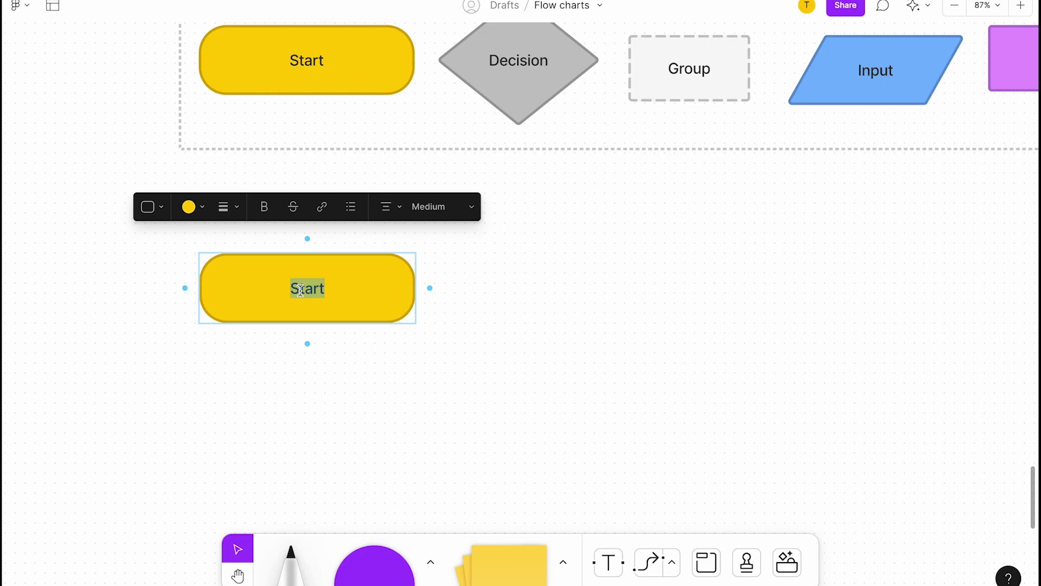
pyautogui.scroll(1, 300, 290)
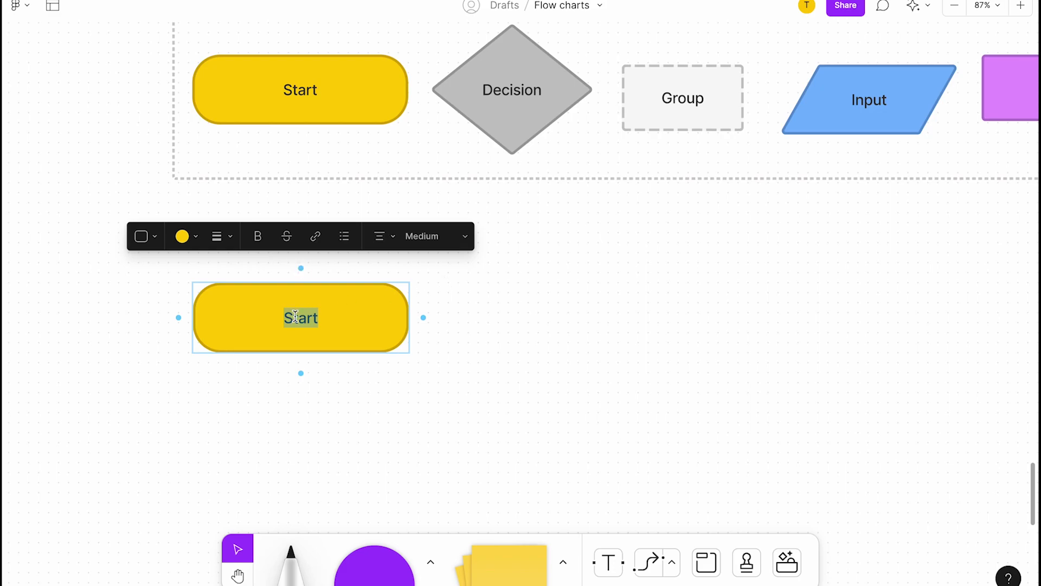
pyautogui.write('Buy a content')
pyautogui.moveTo(282, 315); pyautogui.dragTo(239, 315)
pyautogui.write('Get a content on Design Thinking')
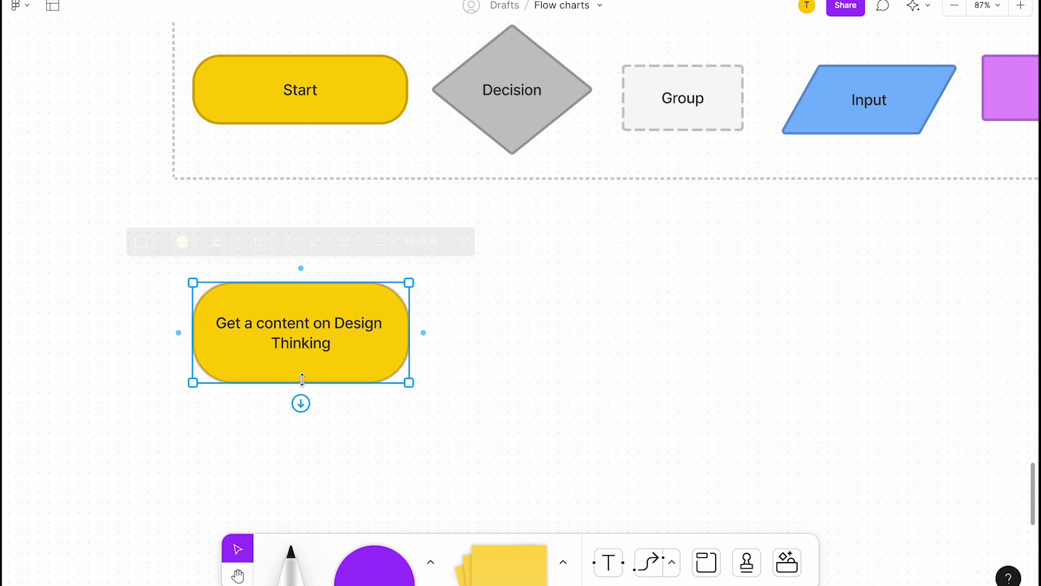
pyautogui.click(421, 444)
pyautogui.hscroll(2, 333, 389)
pyautogui.scroll(-1, 333, 388)
pyautogui.click(290, 324)
pyautogui.scroll(-5, 417, 207)
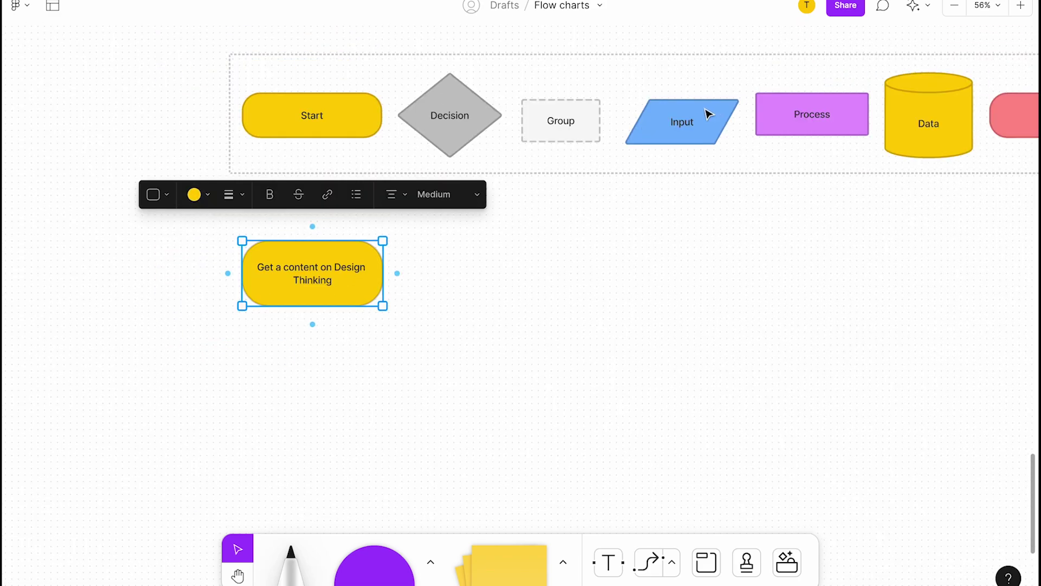
pyautogui.click(706, 115)
pyautogui.click(806, 112)
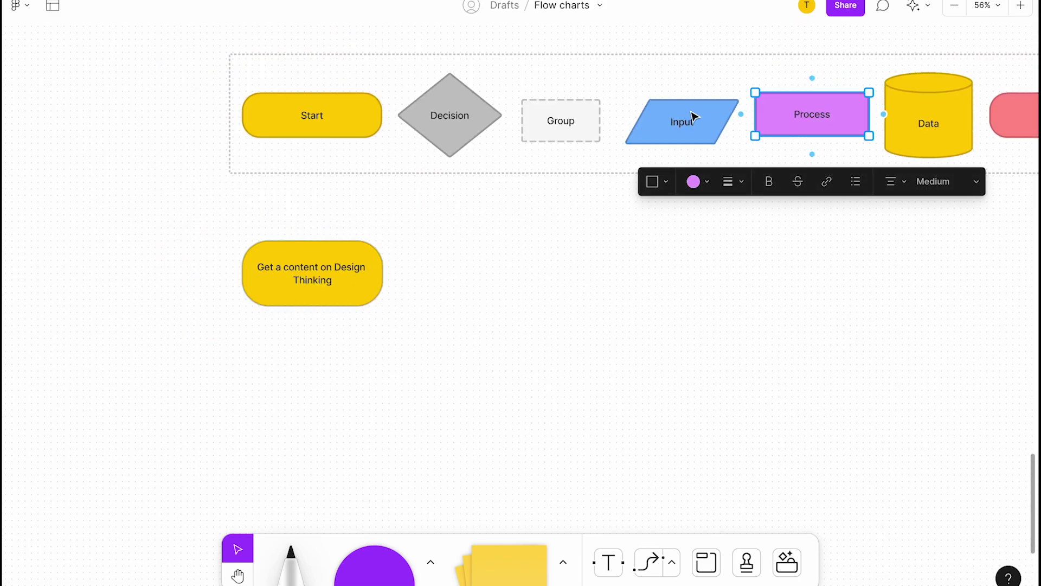
pyautogui.moveTo(695, 116); pyautogui.dragTo(506, 267)
pyautogui.doubleClick(503, 269)
pyautogui.scroll(5, 493, 273)
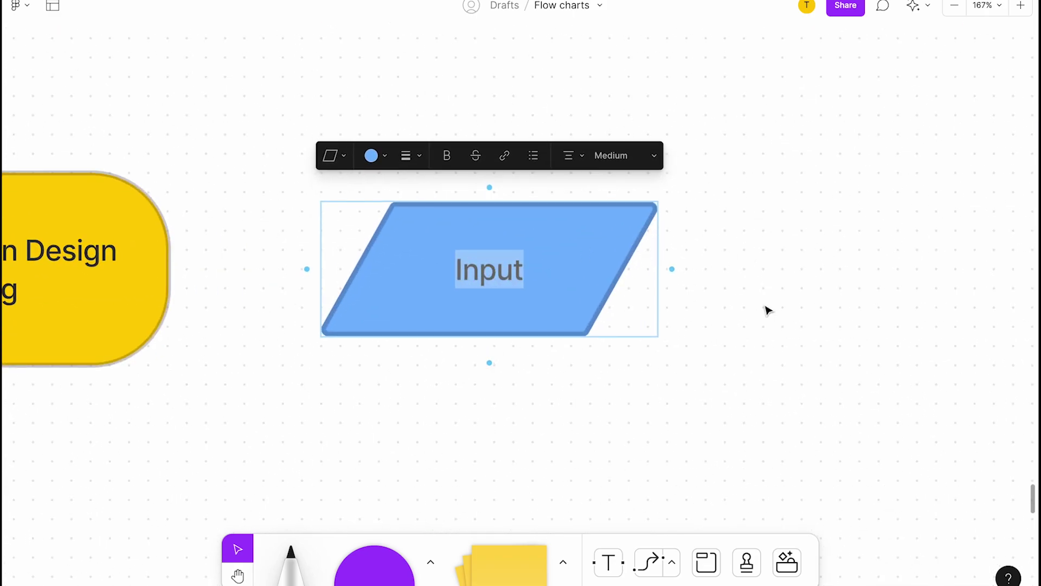
pyautogui.click(768, 310)
pyautogui.scroll(-5, 575, 262)
pyautogui.click(547, 264)
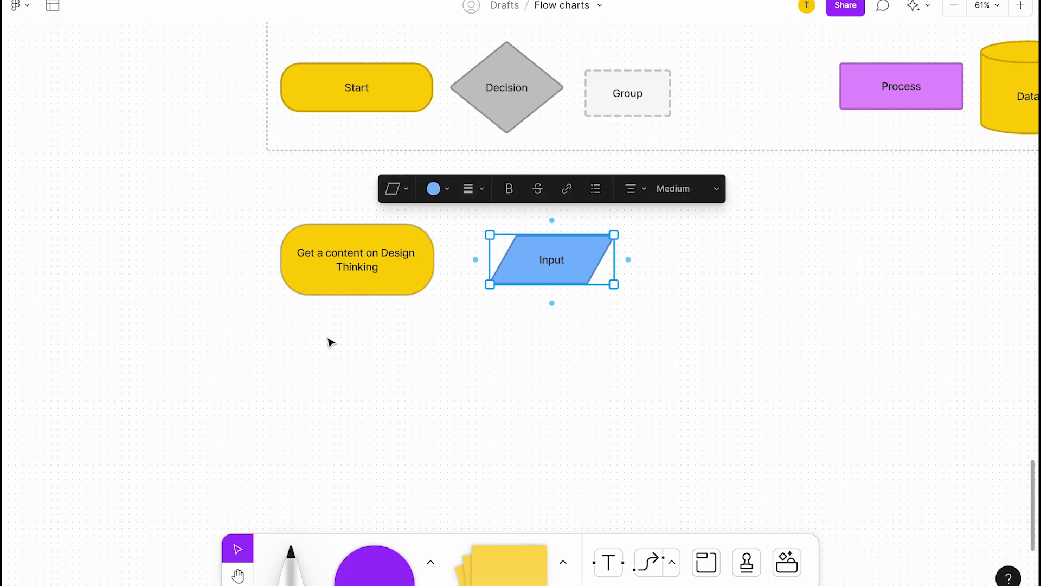
pyautogui.moveTo(260, 358); pyautogui.dragTo(116, 369)
pyautogui.hotkey('ctrl', 'z')
pyautogui.press('Return')
# Step: Place a copy of the Process box beside the starting shape and label it "List of Categories (Fid mentor, Find Courses, Contents.."
pyautogui.keyDown('alt'); pyautogui.moveTo(901, 86); pyautogui.dragTo(562, 264); pyautogui.keyUp('alt')
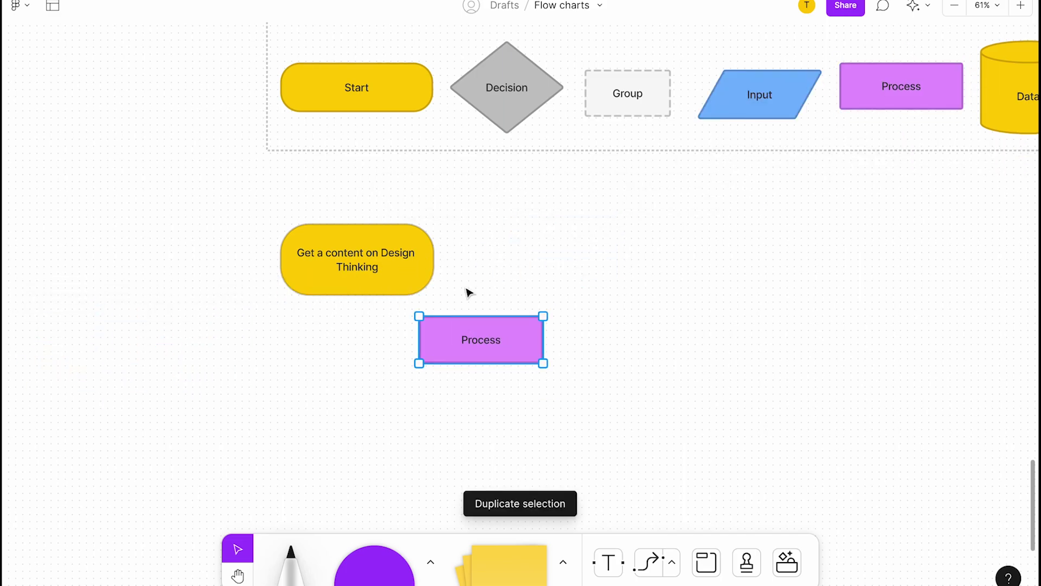
pyautogui.doubleClick(563, 264)
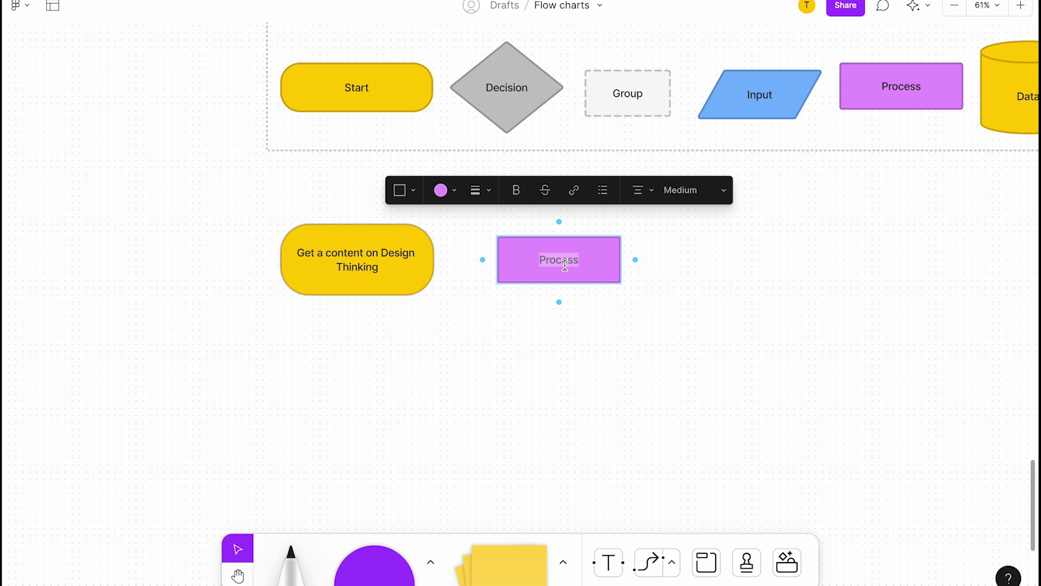
pyautogui.write('L')
pyautogui.write('tegiories (Fid mentor, F')
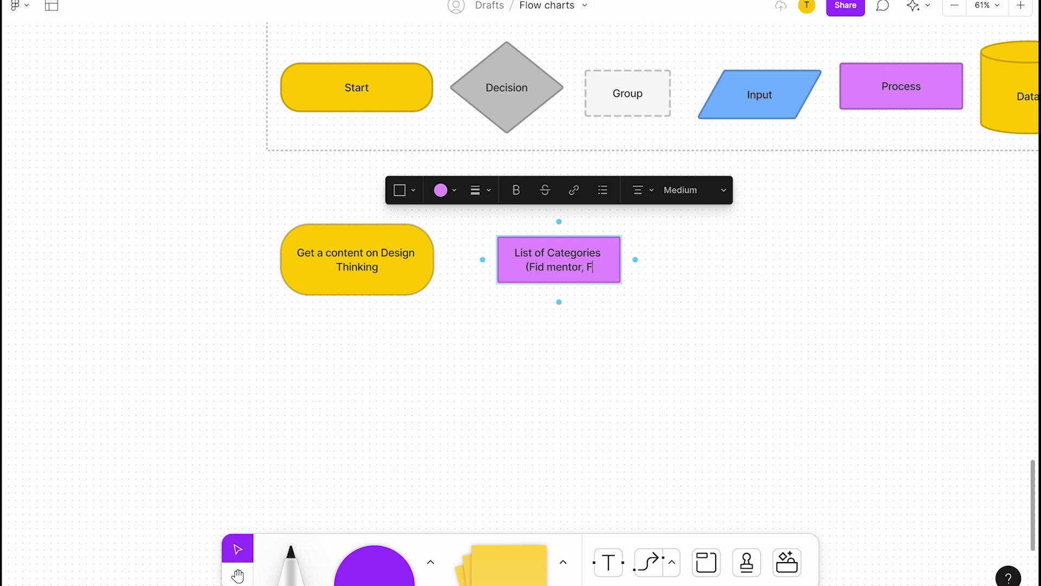
pyautogui.write('ind Courses,')
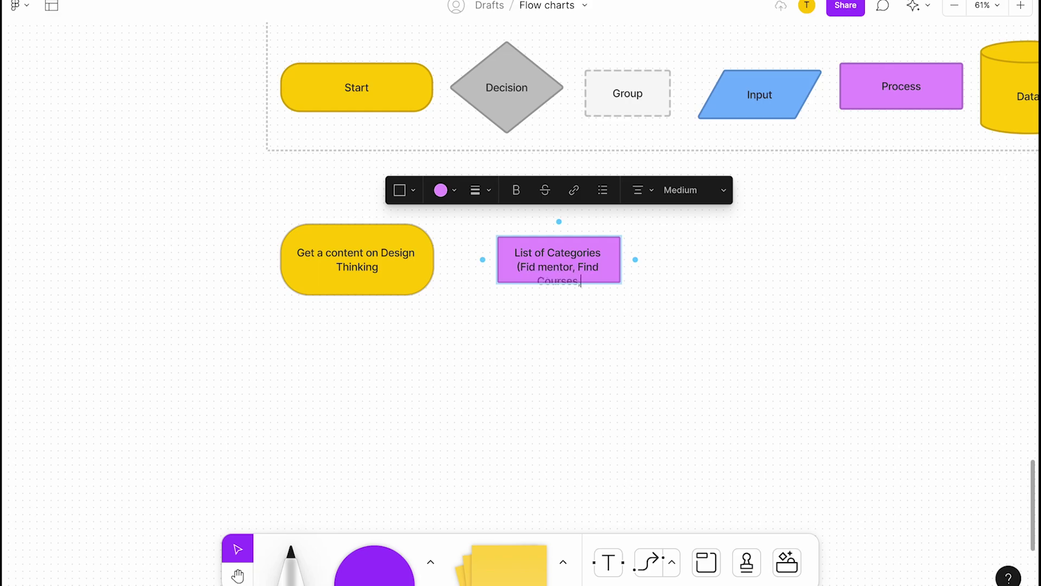
pyautogui.write(' Co')
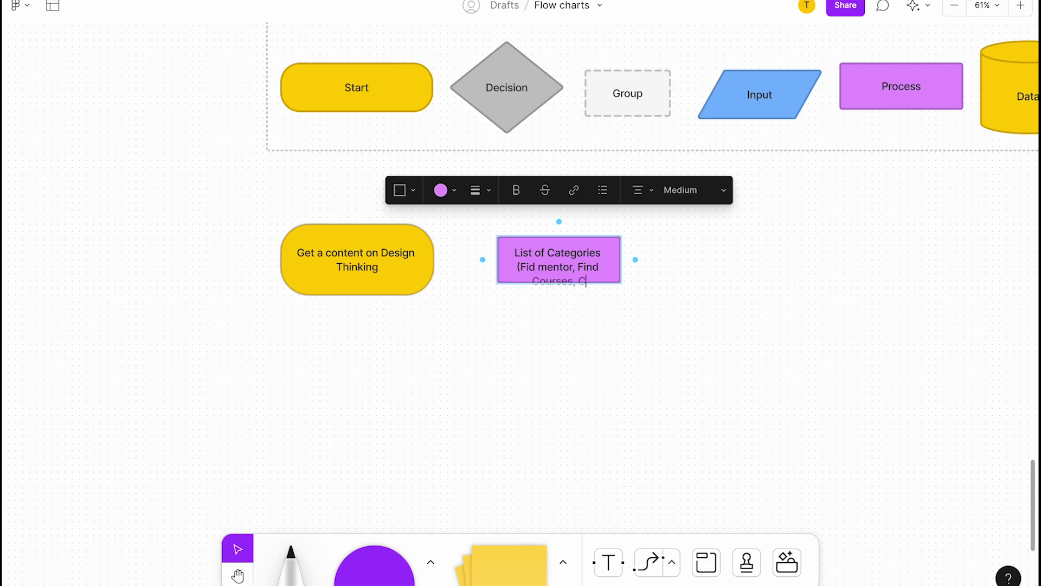
pyautogui.write('ntents,')
pyautogui.press('BackSpace')
pyautogui.press('BackSpace')
pyautogui.press('Escape')
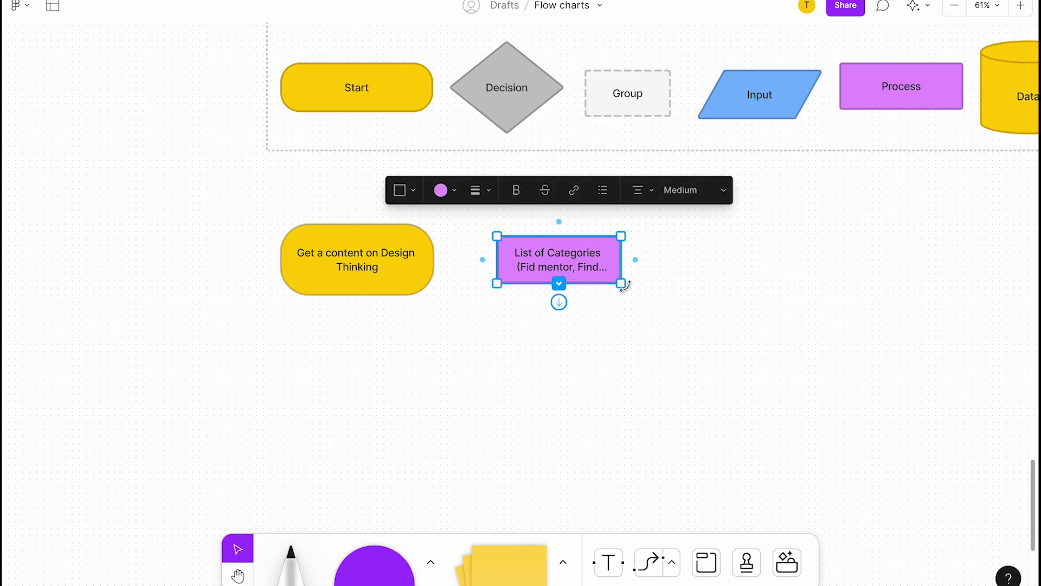
# Step: Widen and heighten the List of Categories box until its whole label fits
pyautogui.moveTo(629, 285); pyautogui.dragTo(683, 286)
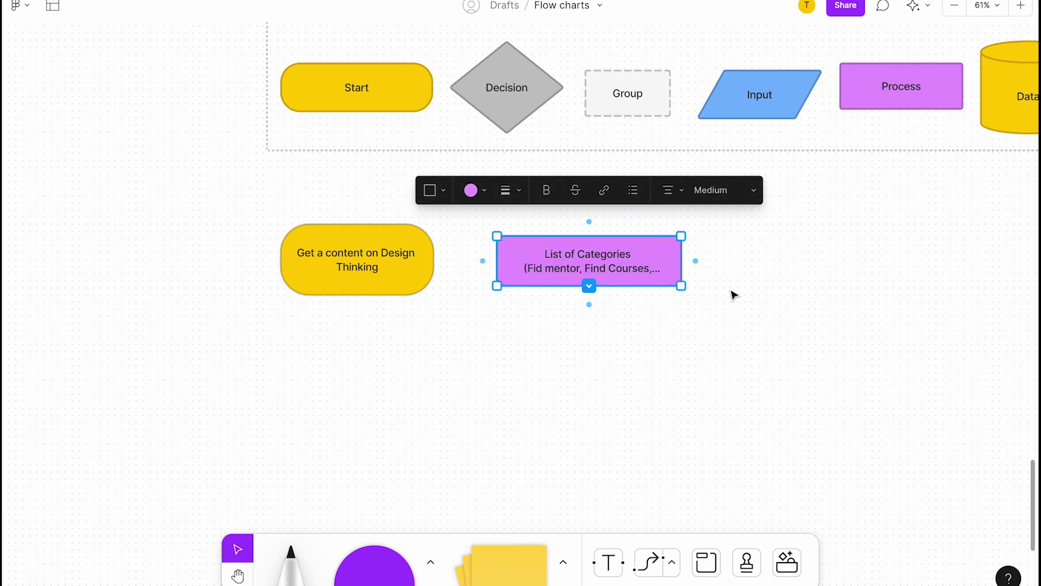
pyautogui.moveTo(592, 286); pyautogui.dragTo(592, 298)
pyautogui.press('Escape')
pyautogui.hscroll(3, 348, 293)
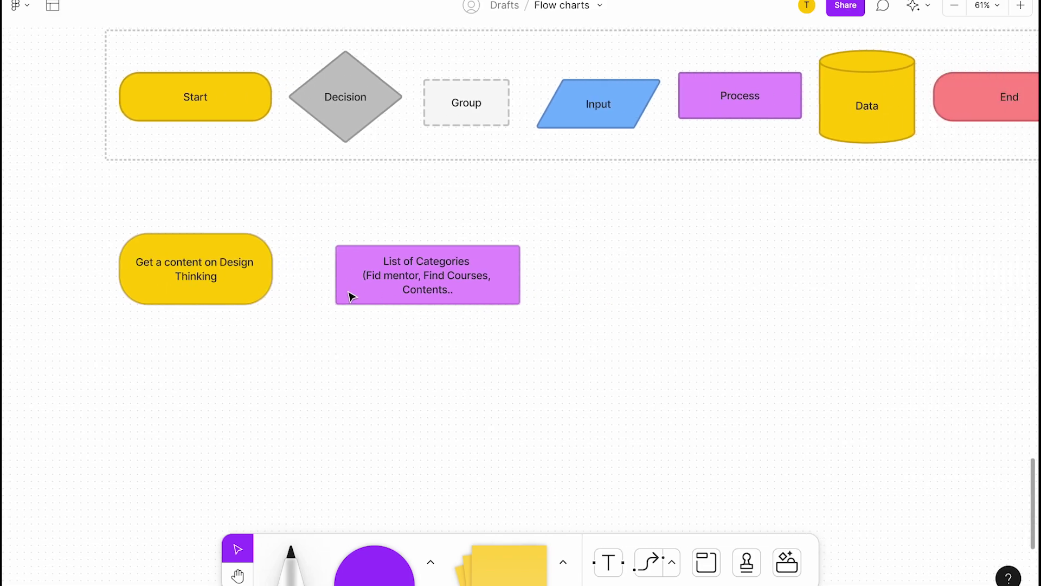
# Step: Place a copy of the blue Input shape to the right of the List of Categories box
pyautogui.click(421, 284)
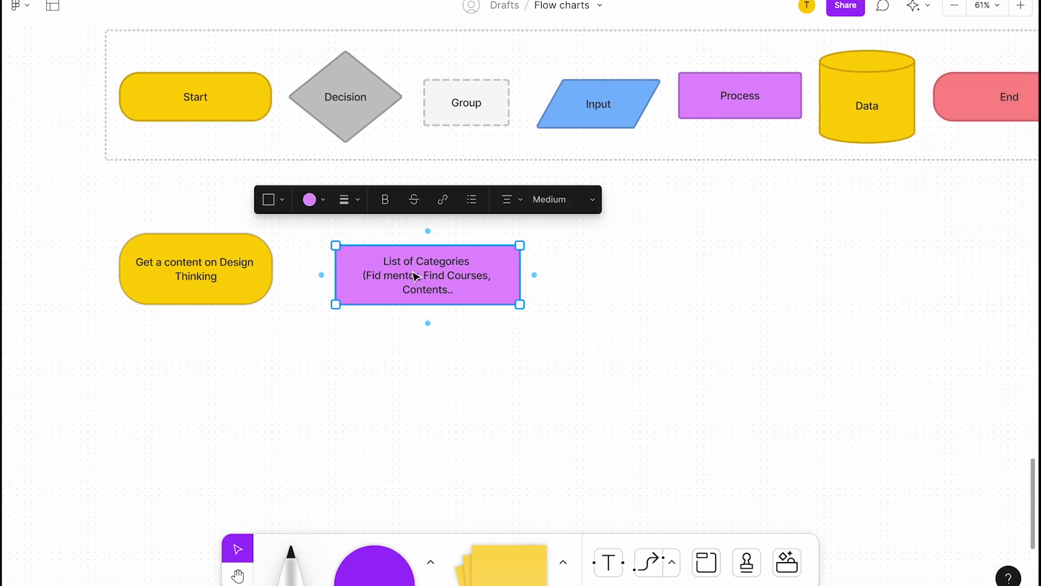
pyautogui.click(554, 99)
pyautogui.moveTo(592, 103); pyautogui.dragTo(676, 272)
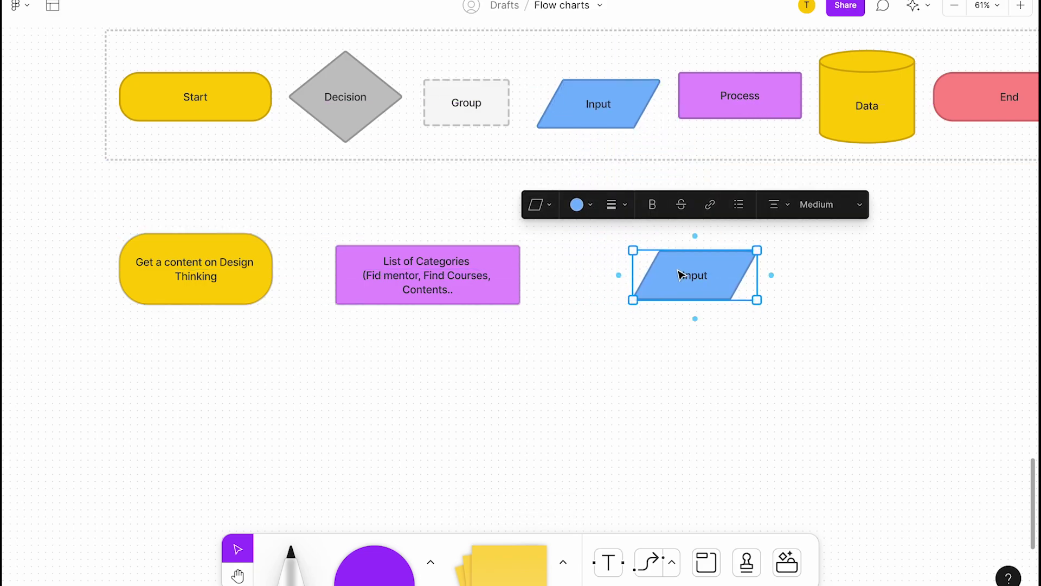
pyautogui.doubleClick(679, 274)
# Step: Correct "Fid mentor" to "Find mentor" in the List of Categories box
pyautogui.tripleClick(403, 276)
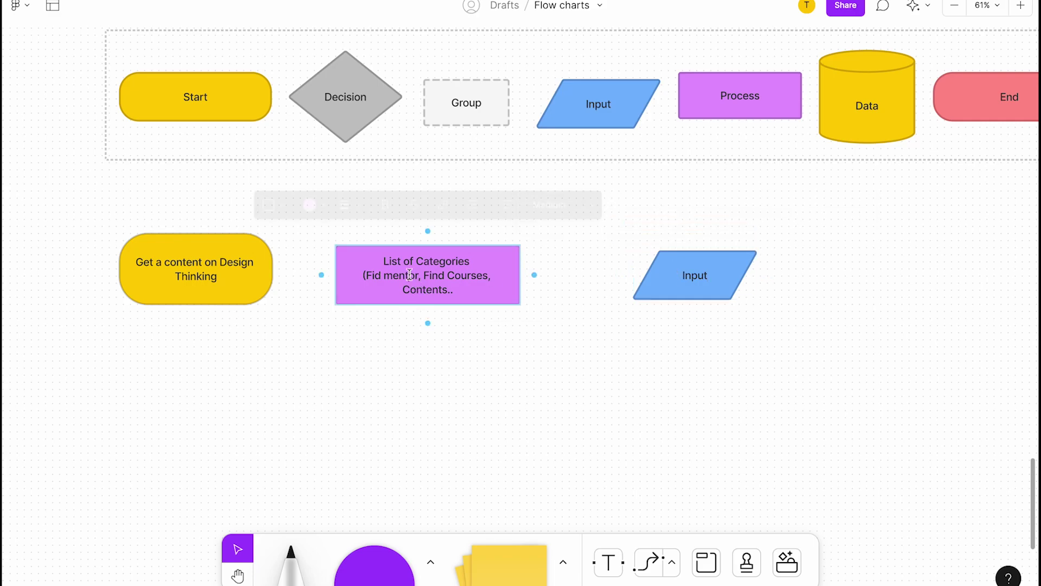
pyautogui.click(377, 275)
pyautogui.write('n')
# Step: Label the copied Input shape in the flow "Select Contents"
pyautogui.click(690, 271)
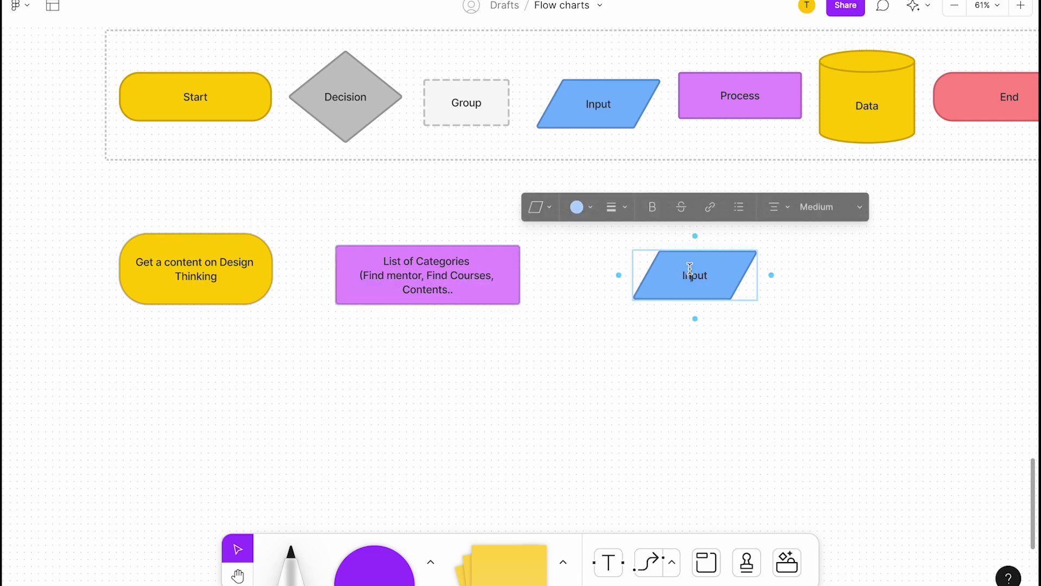
pyautogui.doubleClick(690, 268)
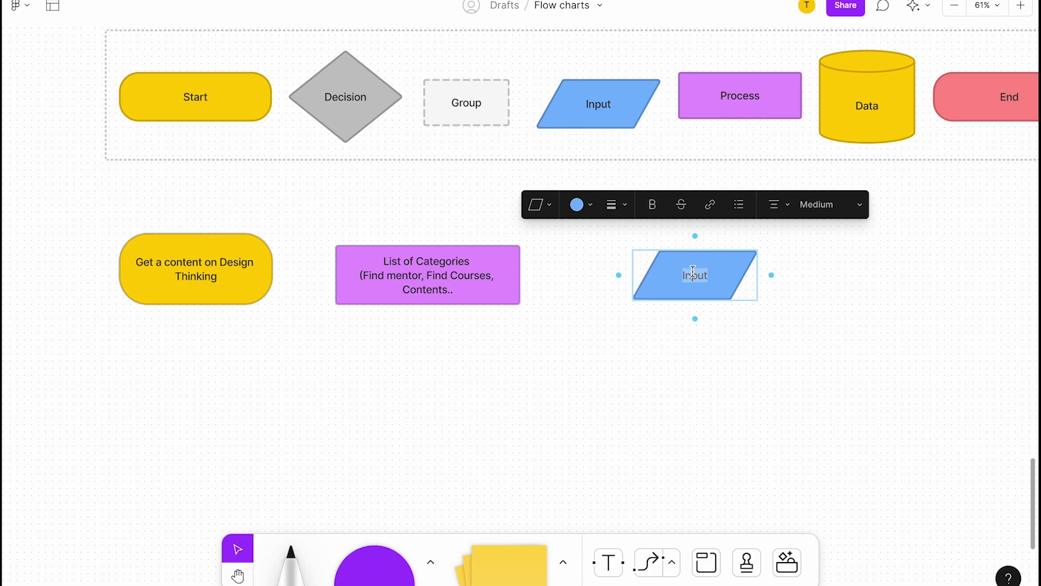
pyautogui.write('Select Contents')
# Step: Place a copy of the Process box after the Select Contents shape and move both shapes closer to the flow
pyautogui.hscroll(3, 697, 271)
pyautogui.click(625, 116)
pyautogui.moveTo(625, 116); pyautogui.dragTo(779, 295)
pyautogui.moveTo(619, 286); pyautogui.dragTo(570, 285)
pyautogui.moveTo(786, 282); pyautogui.dragTo(725, 282)
# Step: Label the new Process box "List of Contents"
pyautogui.doubleClick(725, 282)
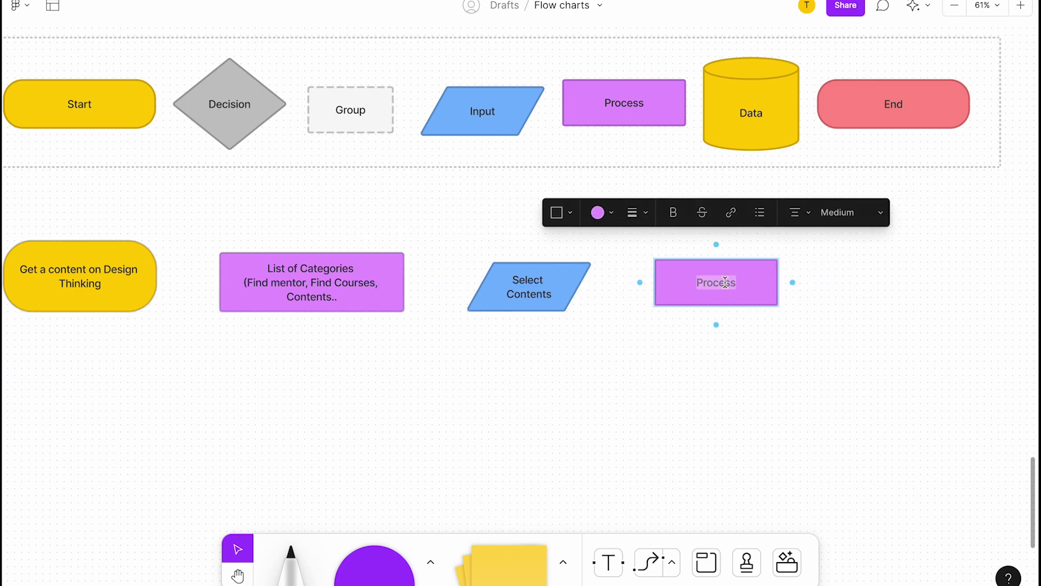
pyautogui.write('List of Contents')
# Step: Place two copies of the Select Contents shape in a row, the first beneath List of Contents and the second to its right
pyautogui.scroll(-3, 559, 225)
pyautogui.click(559, 222)
pyautogui.moveTo(509, 205); pyautogui.dragTo(688, 298)
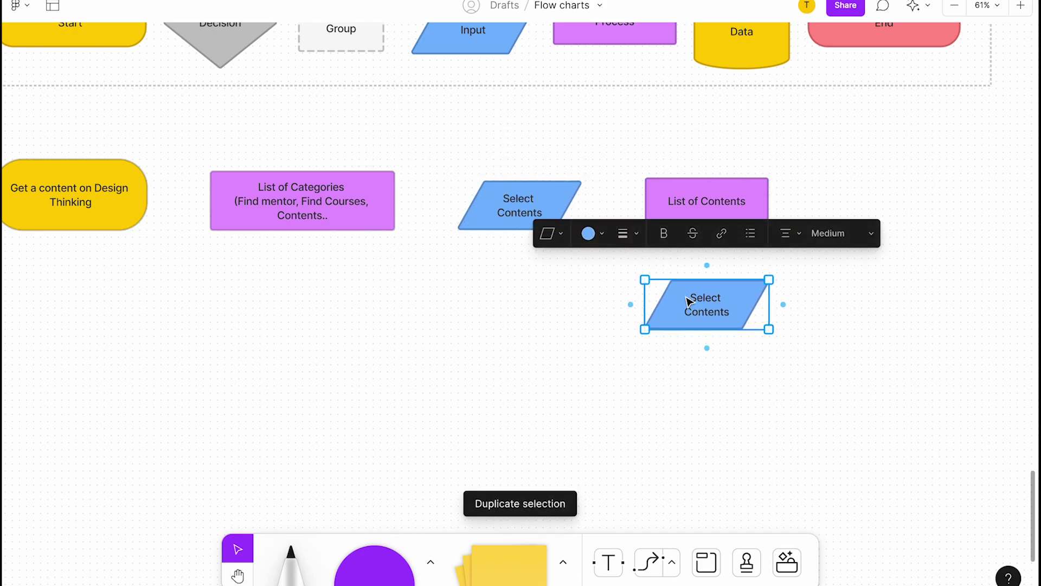
pyautogui.doubleClick(706, 306)
pyautogui.click(705, 306)
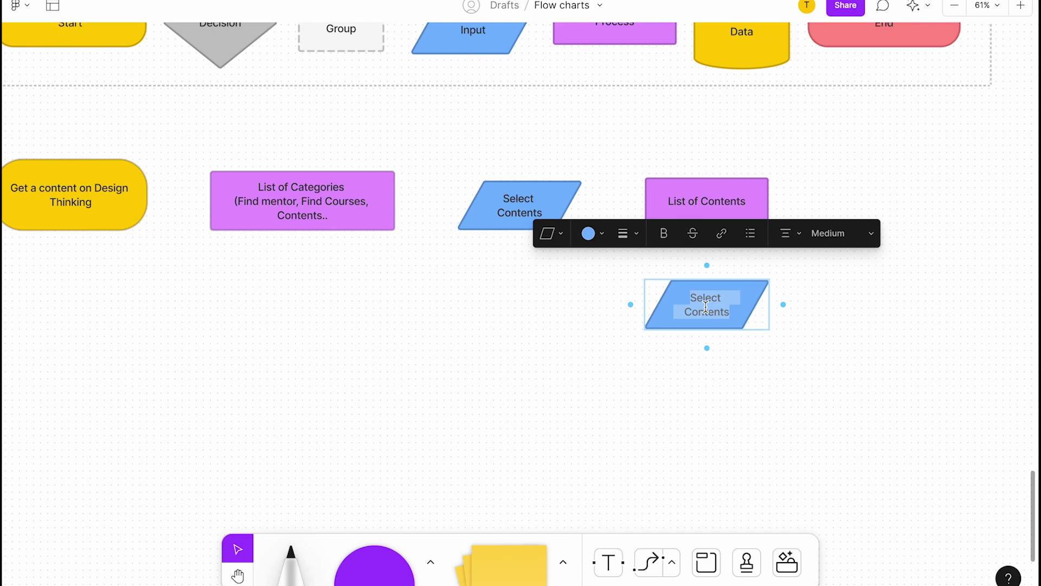
pyautogui.click(828, 309)
pyautogui.click(705, 300)
pyautogui.moveTo(705, 300); pyautogui.dragTo(877, 298)
# Step: Relabel the copy directly beneath List of Contents as "Search for a content"
pyautogui.doubleClick(717, 307)
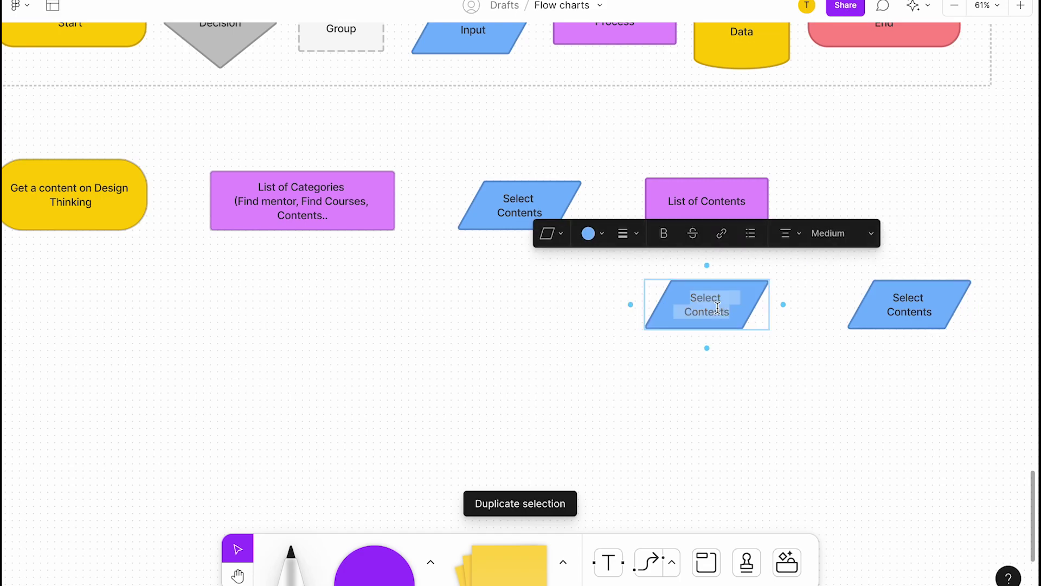
pyautogui.write('Search for a co')
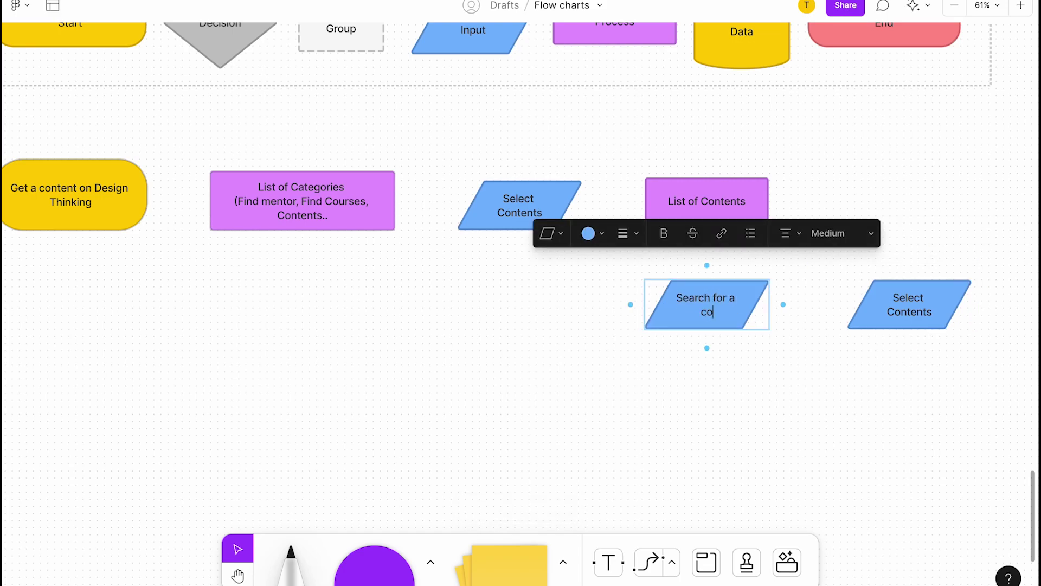
pyautogui.write('ntent')
# Step: Relabel the other Select Contents copy, beside the search shape, as "Select Content From the list"
pyautogui.tripleClick(920, 316)
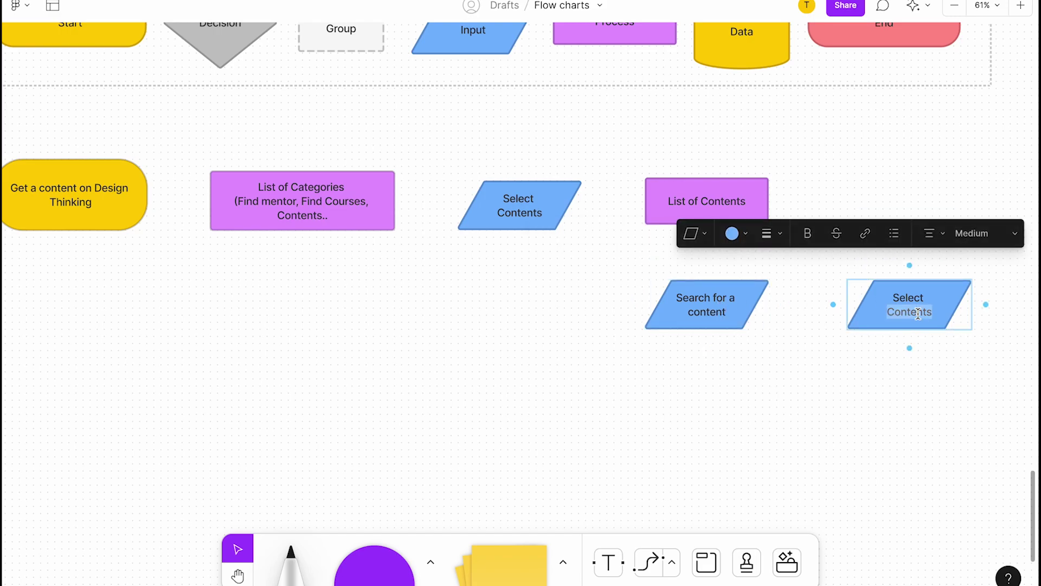
pyautogui.moveTo(932, 314); pyautogui.dragTo(887, 314)
pyautogui.write('ntent From the list')
pyautogui.click(865, 364)
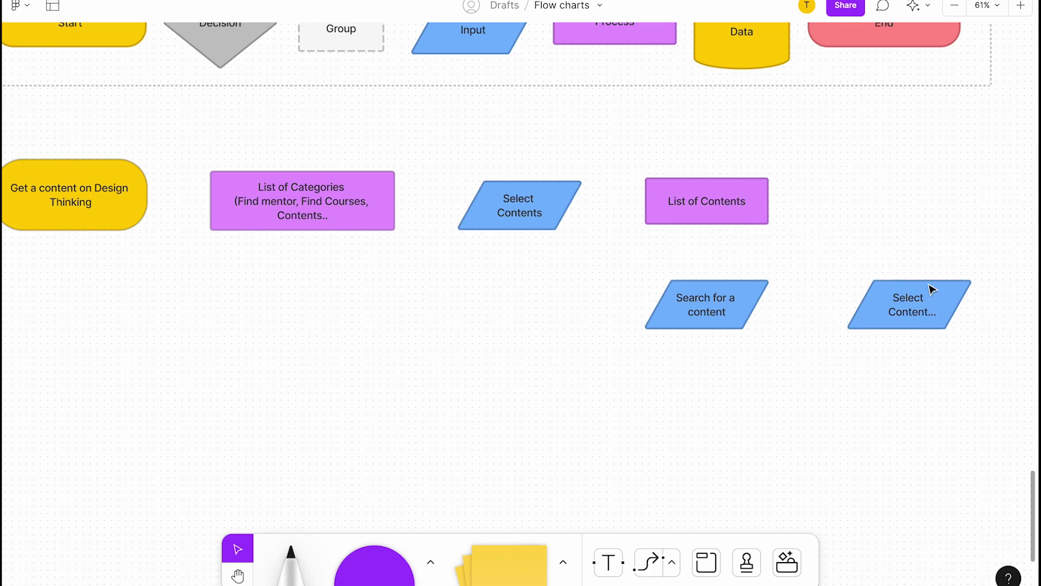
# Step: Increase the height of the Select Content From the list shape until its full label fits
pyautogui.click(924, 302)
pyautogui.hscroll(2, 924, 302)
pyautogui.moveTo(802, 329); pyautogui.dragTo(803, 351)
# Step: Place a copy of the Select Content From the list shape to its right and label it "Filter or sort"
pyautogui.hscroll(2, 802, 352)
pyautogui.moveTo(637, 312); pyautogui.dragTo(792, 305)
pyautogui.doubleClick(830, 319)
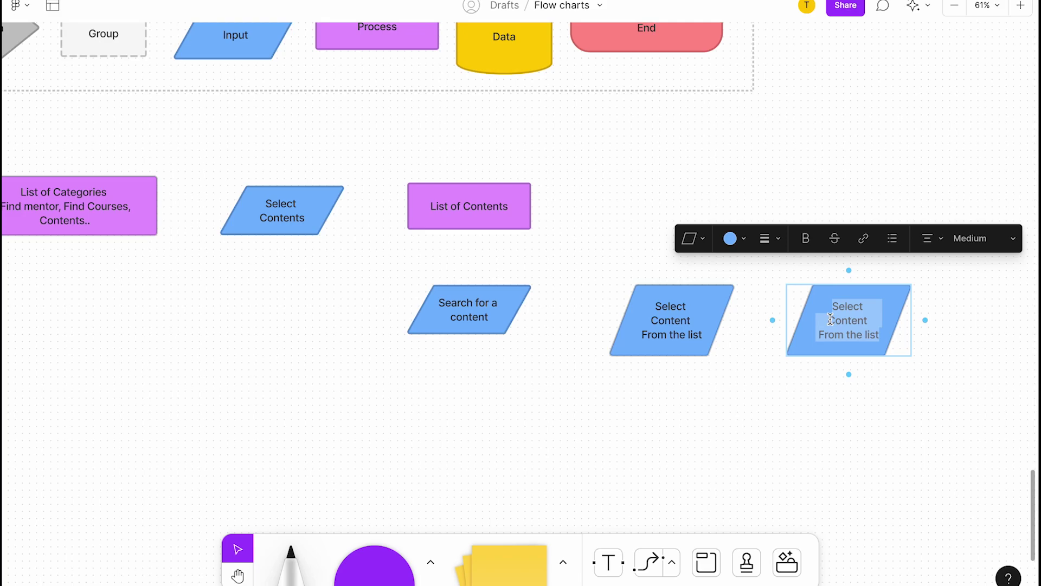
pyautogui.write('Filter or ')
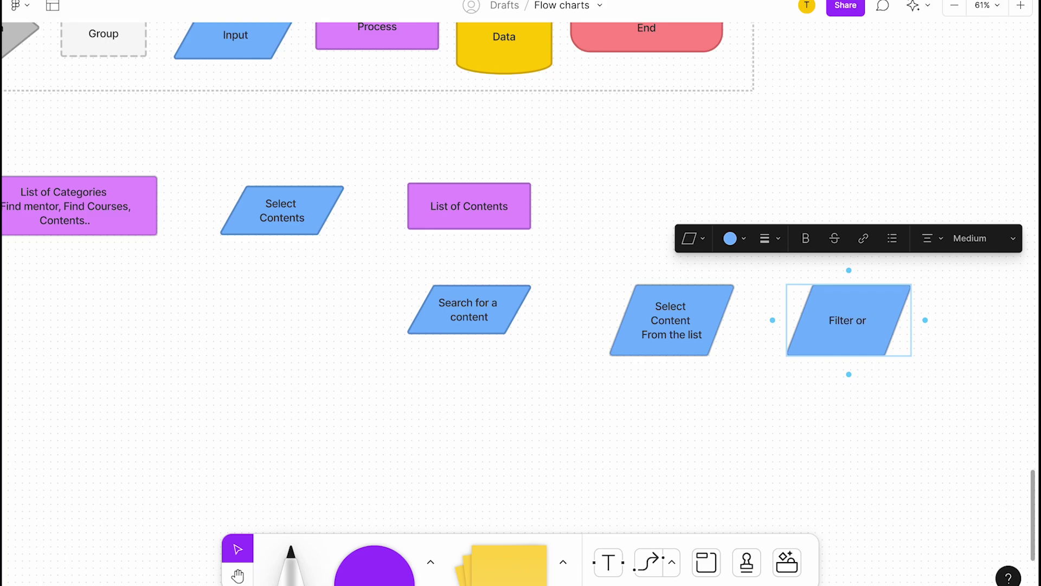
pyautogui.write('sort')
pyautogui.click(772, 388)
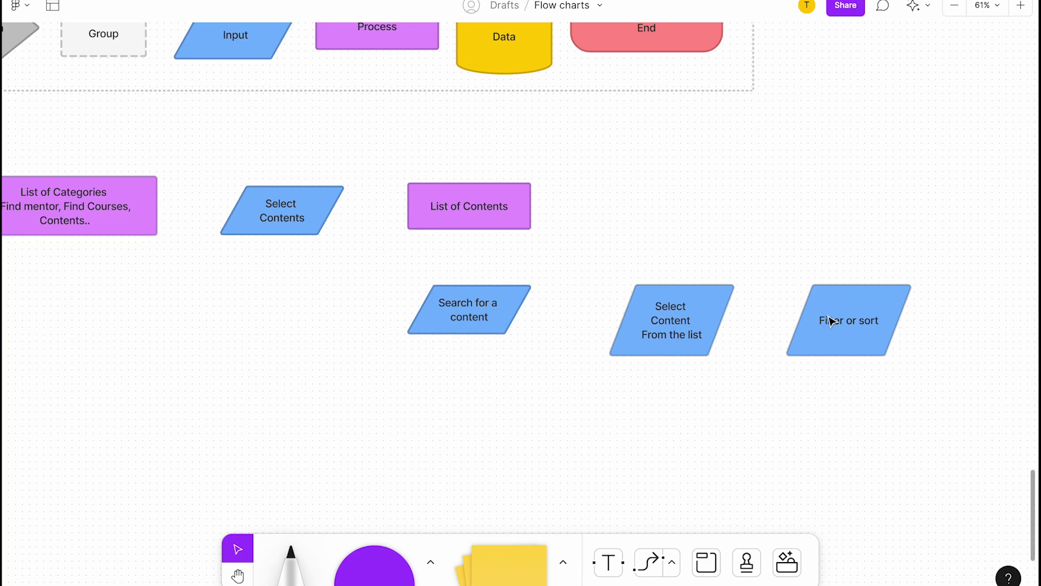
# Step: Place a copy of the List of Contents box to its right, above the Select Content From the list shape
pyautogui.scroll(-5, 830, 320)
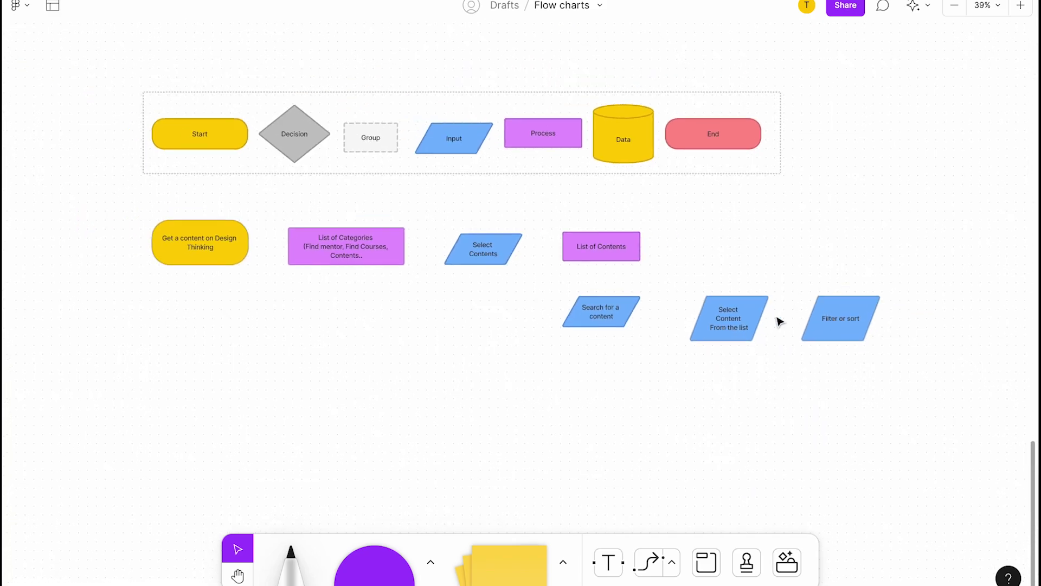
pyautogui.click(639, 240)
pyautogui.scroll(5, 640, 238)
pyautogui.click(708, 249)
pyautogui.hscroll(3, 708, 250)
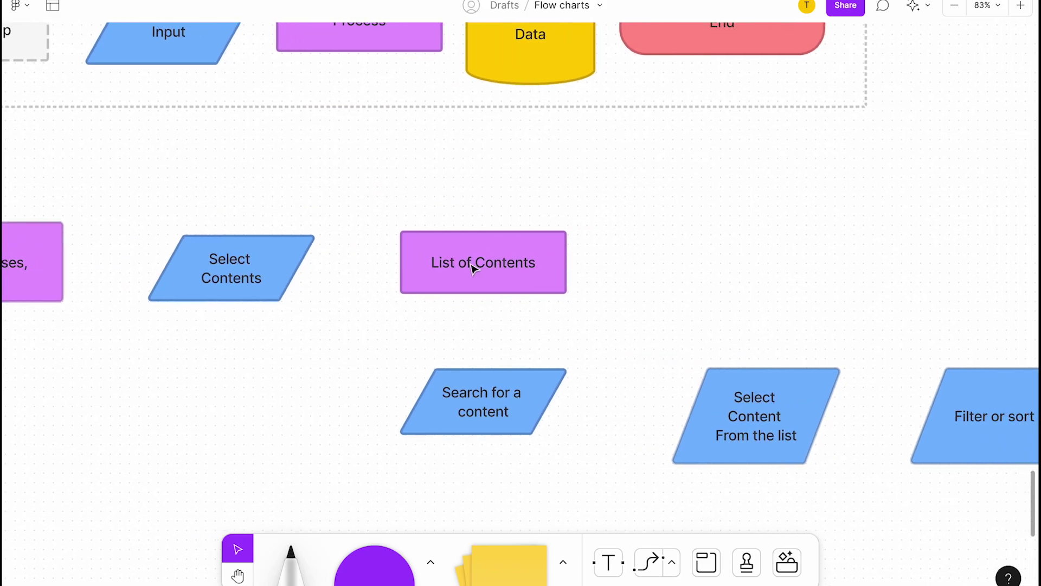
pyautogui.click(472, 271)
pyautogui.hotkey('ctrl', 'd')
pyautogui.click(616, 298)
pyautogui.moveTo(490, 276); pyautogui.dragTo(776, 262)
# Step: Relabel the copied List of Contents box as "Available"
pyautogui.doubleClick(776, 262)
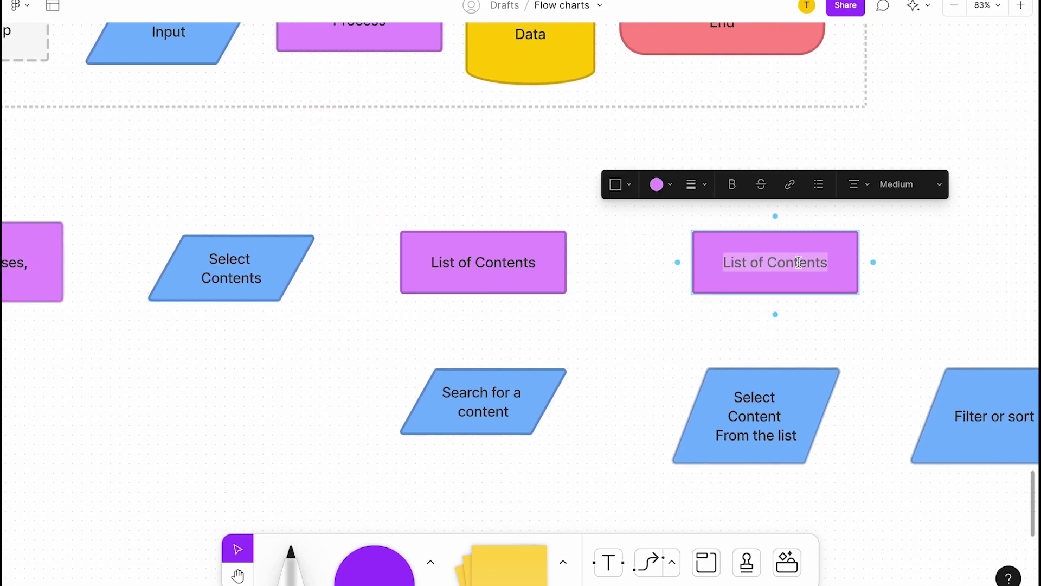
pyautogui.write('Available')
pyautogui.click(669, 274)
# Step: Connect the Get a content on Design Thinking, List of Categories, Select Contents, List of Contents and Available shapes in sequence with arrows
pyautogui.click(542, 266)
pyautogui.hscroll(-7, 412, 253)
pyautogui.hscroll(-3, 170, 263)
pyautogui.click(157, 256)
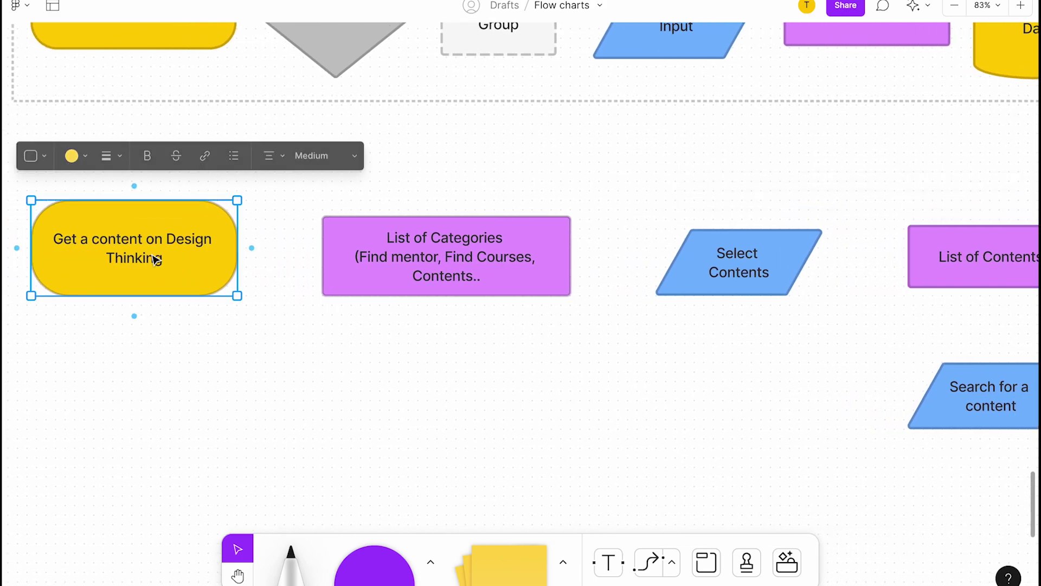
pyautogui.moveTo(251, 249); pyautogui.dragTo(326, 256)
pyautogui.hscroll(3, 623, 270)
pyautogui.moveTo(540, 261); pyautogui.dragTo(694, 266)
pyautogui.hscroll(4, 694, 267)
pyautogui.moveTo(625, 266); pyautogui.dragTo(740, 265)
pyautogui.moveTo(823, 263); pyautogui.dragTo(824, 236)
# Step: Branch connectors from Available down to the input shapes in the row below it
pyautogui.hscroll(2, 824, 236)
pyautogui.moveTo(689, 273); pyautogui.dragTo(670, 380)
pyautogui.moveTo(689, 273); pyautogui.dragTo(900, 380)
pyautogui.scroll(-5, 897, 353)
# Step: Draw a connector from Search for a content to a new blank blue parallelogram below and to its left
pyautogui.click(645, 326)
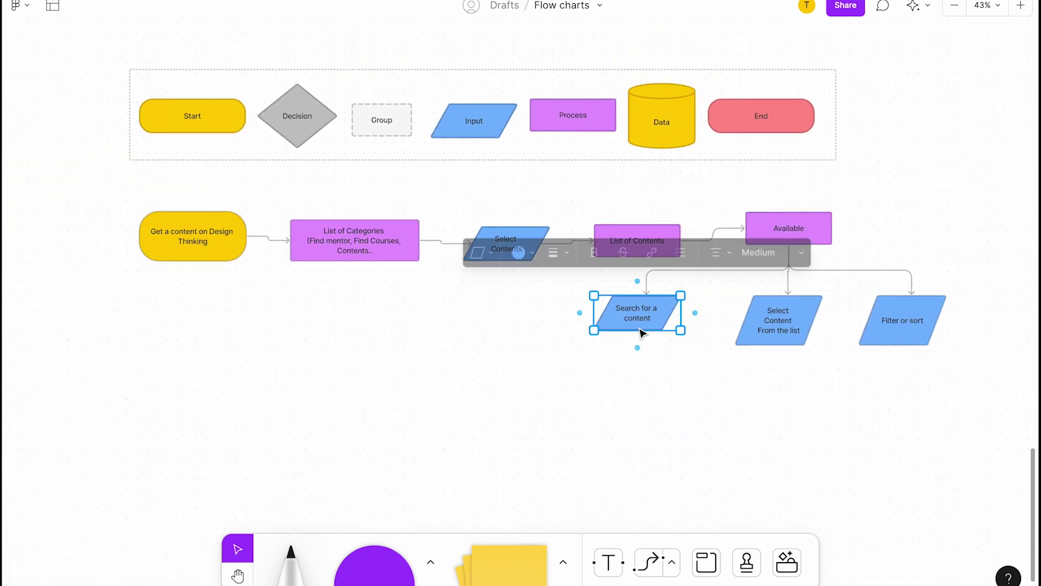
pyautogui.moveTo(632, 340); pyautogui.dragTo(511, 421)
pyautogui.click(650, 300)
pyautogui.doubleClick(473, 433)
# Step: Connect Select Content From the list and Filter or sort to the same blank parallelogram
pyautogui.click(754, 337)
pyautogui.moveTo(779, 358); pyautogui.dragTo(510, 426)
pyautogui.click(900, 325)
pyautogui.moveTo(902, 362); pyautogui.dragTo(513, 422)
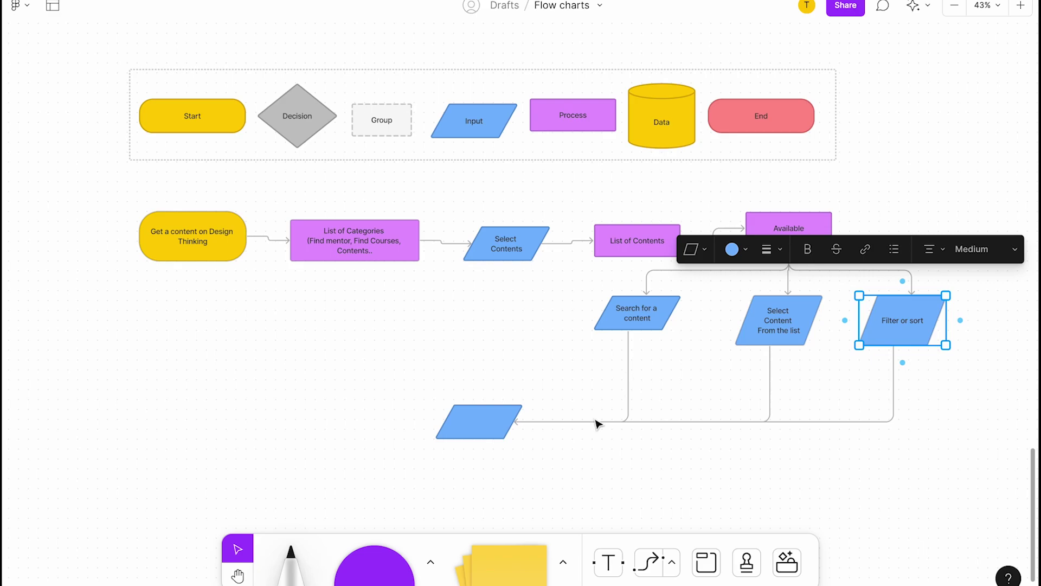
# Step: Duplicate the blank parallelogram and place the copy directly below it
pyautogui.click(478, 425)
pyautogui.keyDown('alt'); pyautogui.moveTo(476, 427); pyautogui.dragTo(471, 496); pyautogui.keyUp('alt')
pyautogui.click(624, 422)
pyautogui.click(646, 318)
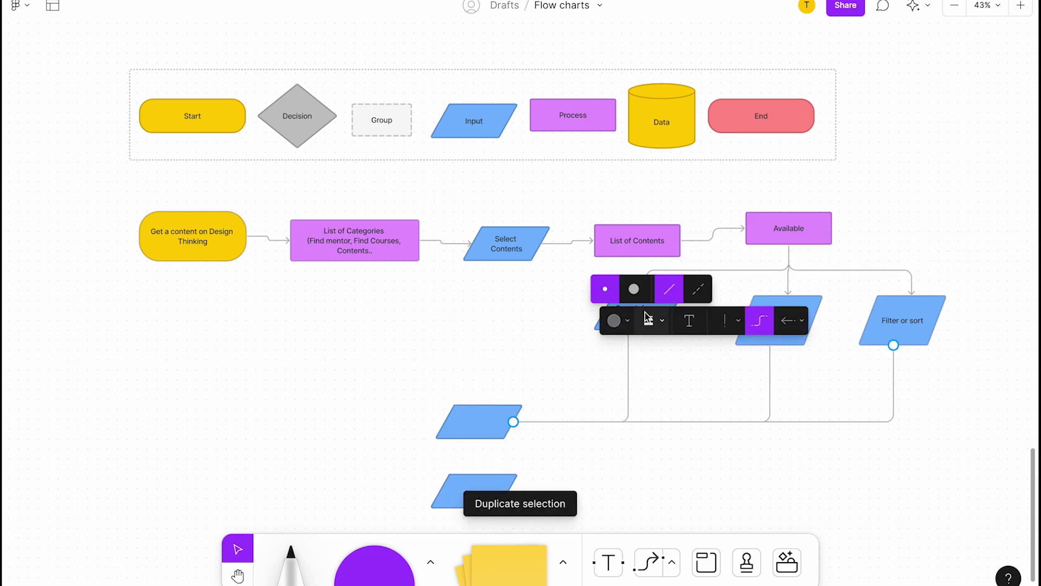
pyautogui.scroll(-1, 553, 343)
# Step: Connect Search for a content, Select Content From the list and Filter or sort to the lower blank parallelogram
pyautogui.click(635, 293)
pyautogui.moveTo(636, 316); pyautogui.dragTo(468, 477)
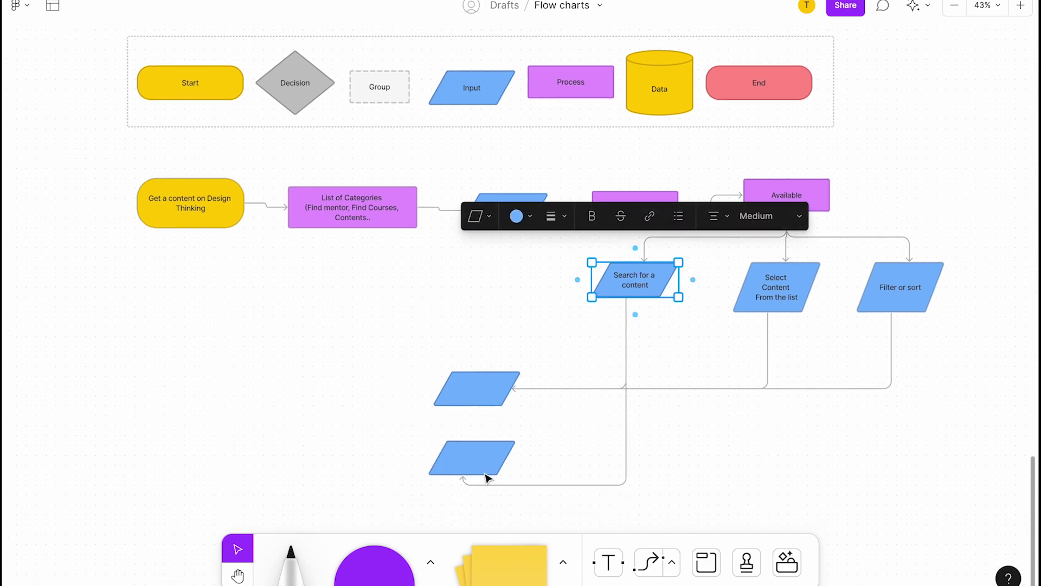
pyautogui.click(770, 283)
pyautogui.moveTo(777, 329); pyautogui.dragTo(510, 458)
pyautogui.click(893, 307)
pyautogui.moveTo(900, 329); pyautogui.dragTo(501, 463)
pyautogui.hscroll(-1, 501, 463)
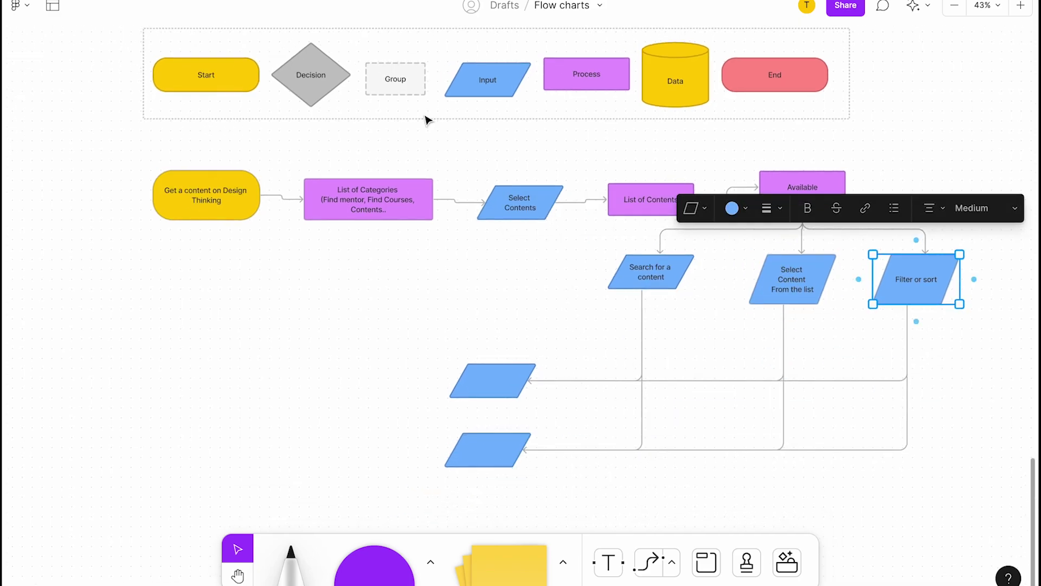
# Step: Examine how the Yes and No connectors after the Logged in? decision are labelled in the existing flowchart
pyautogui.click(586, 380)
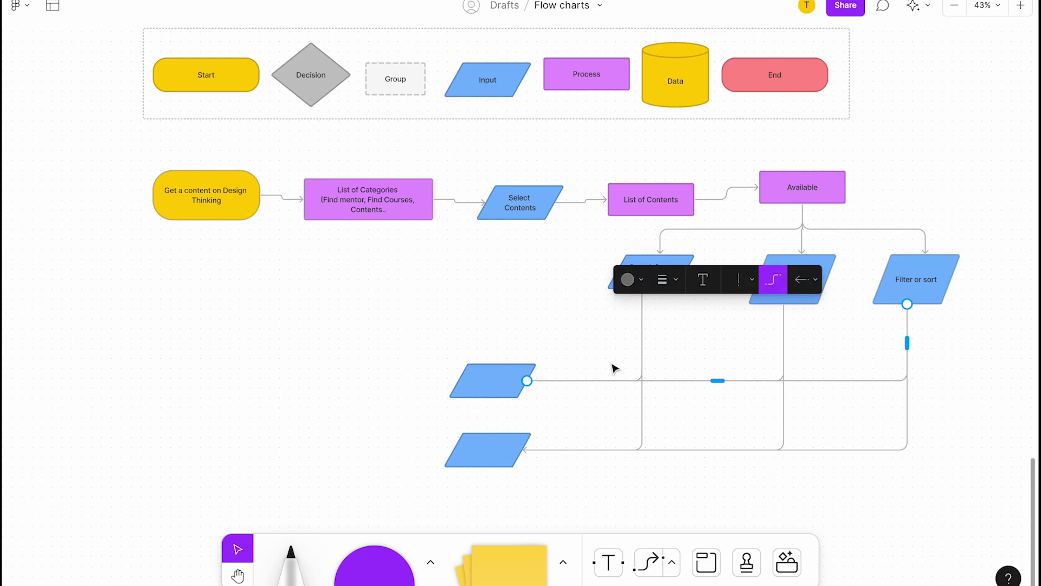
pyautogui.scroll(-5, 420, 92)
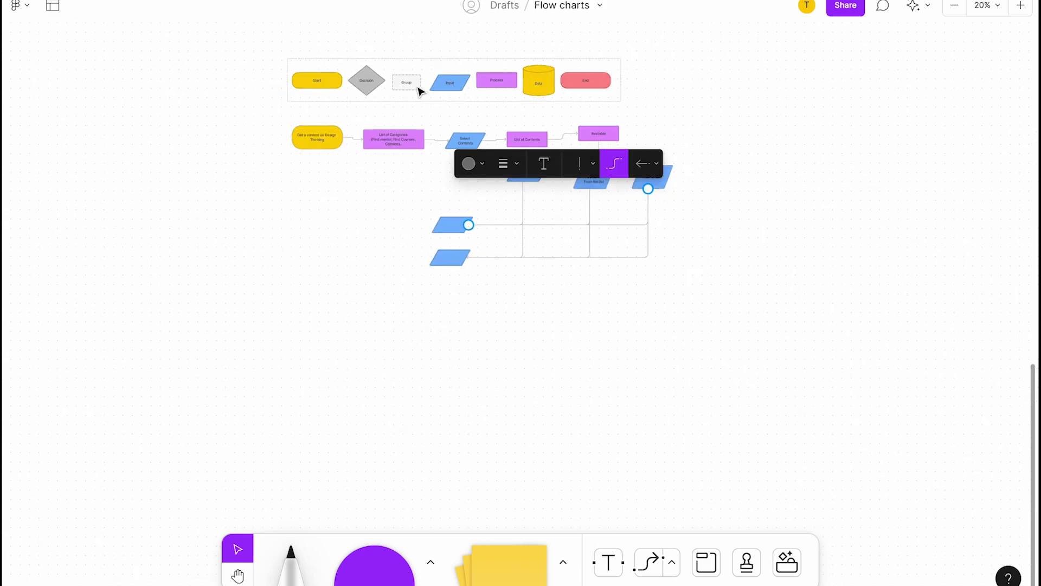
pyautogui.scroll(8, 418, 90)
pyautogui.scroll(6, 383, 236)
pyautogui.click(402, 304)
pyautogui.click(404, 321)
pyautogui.click(405, 302)
pyautogui.scroll(-4, 405, 302)
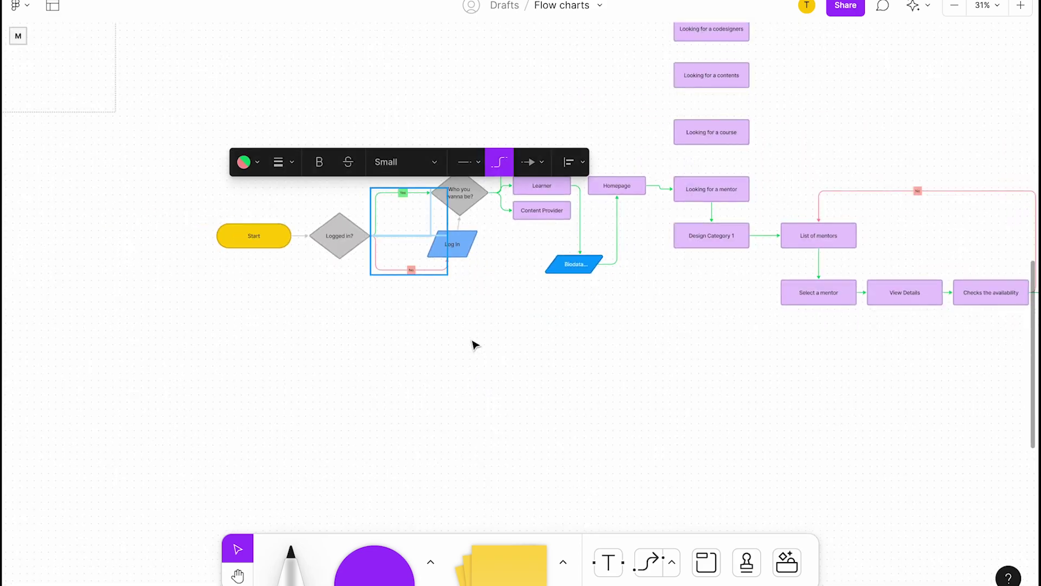
pyautogui.scroll(-10, 472, 344)
# Step: Shrink the YES sticker above the connector leading to the upper blank parallelogram
pyautogui.scroll(4, 492, 257)
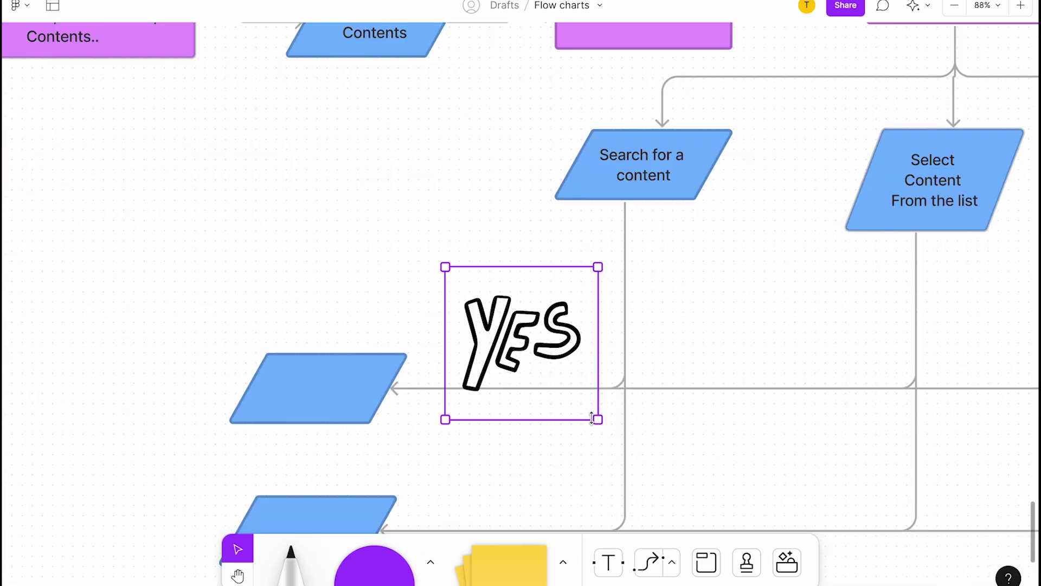
pyautogui.moveTo(592, 416); pyautogui.dragTo(522, 360)
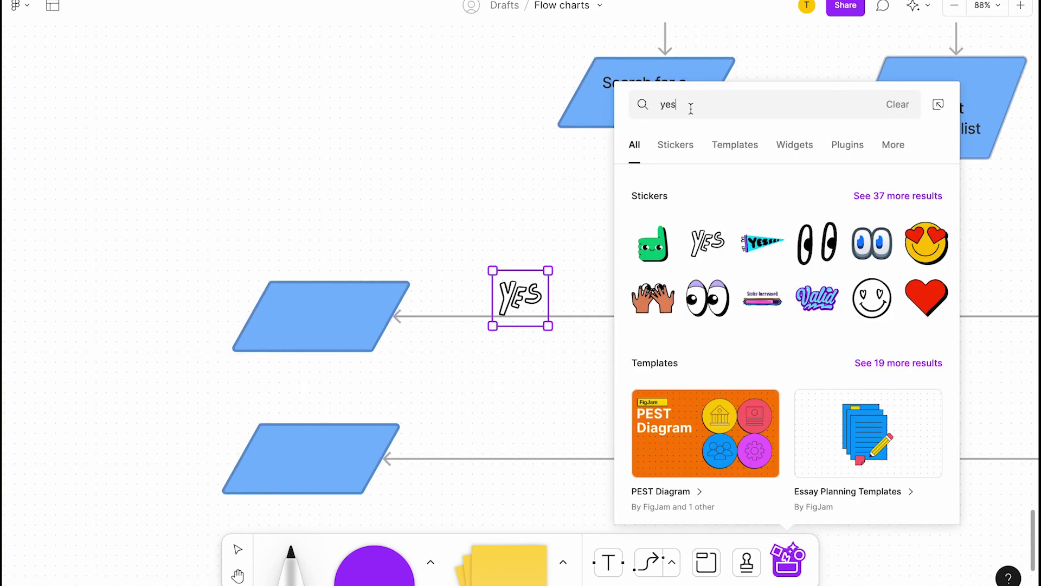
# Step: Place a "No" text label above the lower blank parallelogram's connector and delete the YES sticker
pyautogui.moveTo(691, 107); pyautogui.dragTo(618, 112)
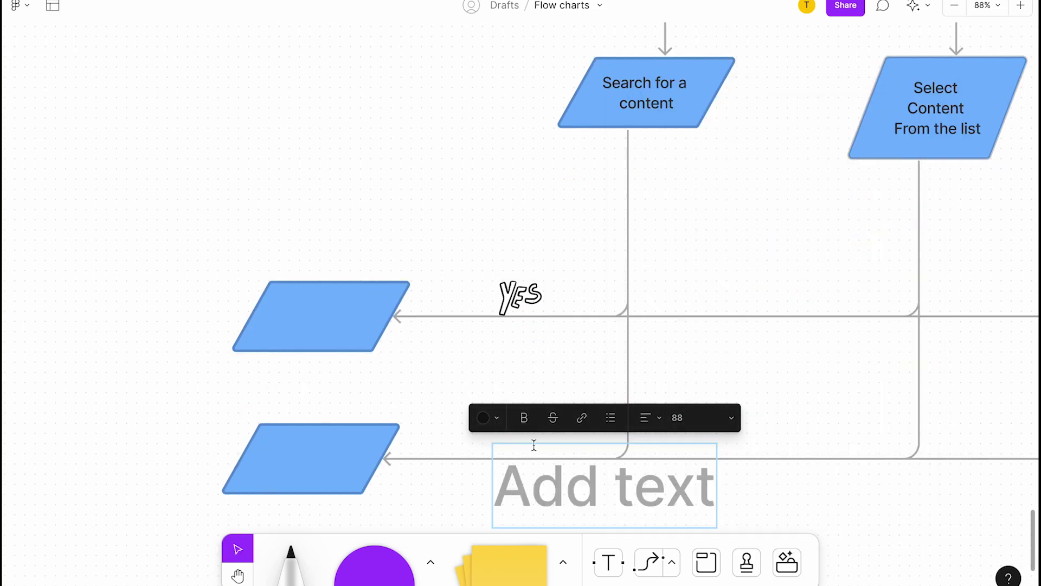
pyautogui.write('No')
pyautogui.click(623, 495)
pyautogui.moveTo(569, 529); pyautogui.dragTo(507, 440)
pyautogui.click(522, 296)
pyautogui.press('Delete')
# Step: Add a "Yes" text label above the connector leading to the upper blank parallelogram
pyautogui.click(611, 564)
pyautogui.press('Escape')
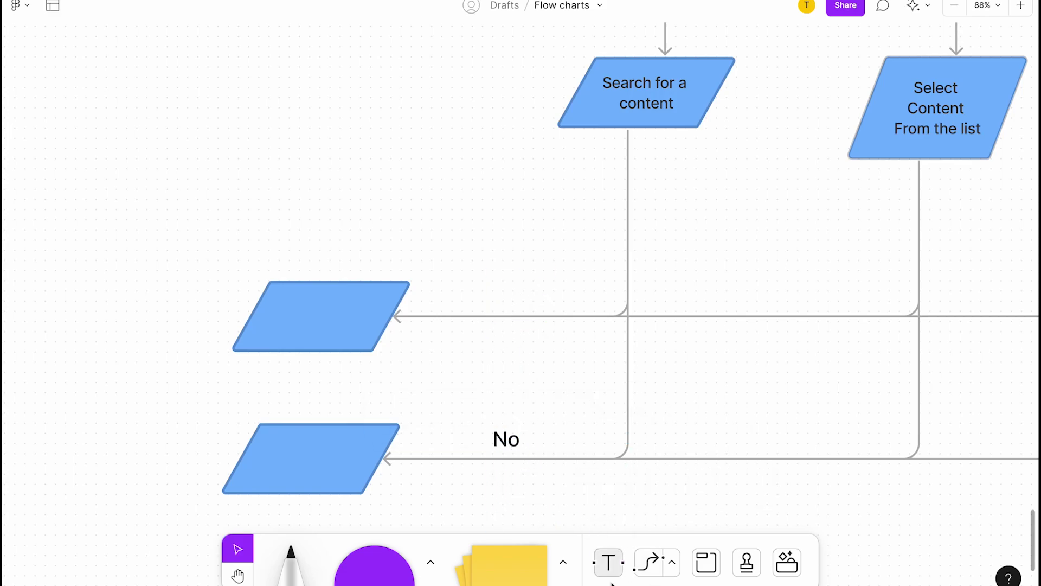
pyautogui.click(607, 561)
pyautogui.click(631, 489)
pyautogui.write('Yes')
pyautogui.press('Escape')
pyautogui.moveTo(609, 488); pyautogui.dragTo(505, 295)
# Step: Label the upper blank parallelogram "Check Details"
pyautogui.click(381, 319)
pyautogui.scroll(-5, 381, 319)
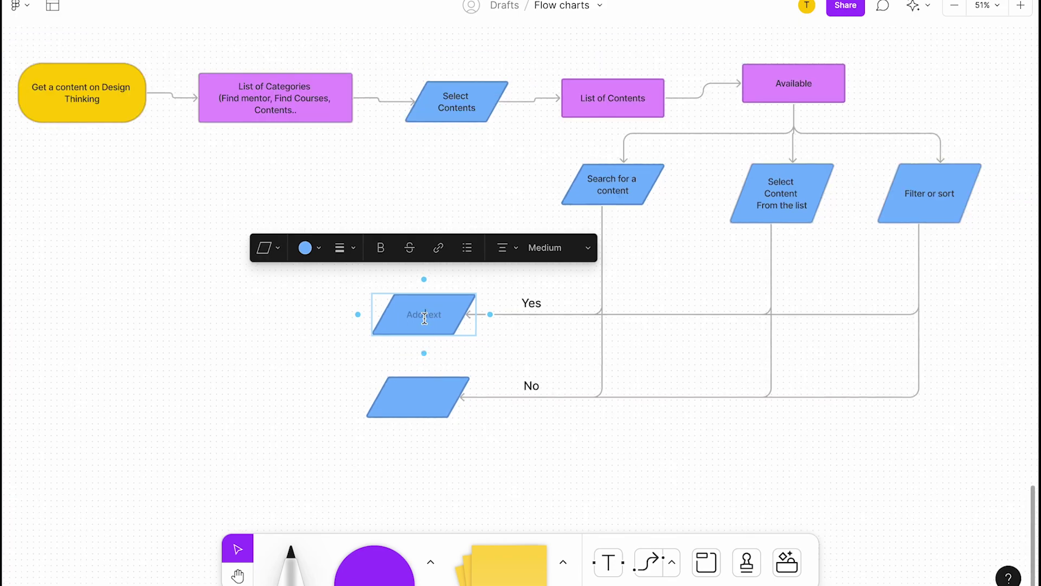
pyautogui.write('Ch')
pyautogui.press('BackSpace')
pyautogui.write('Check Details')
# Step: Label the lower blank parallelogram "Goes back and searches again"
pyautogui.doubleClick(419, 405)
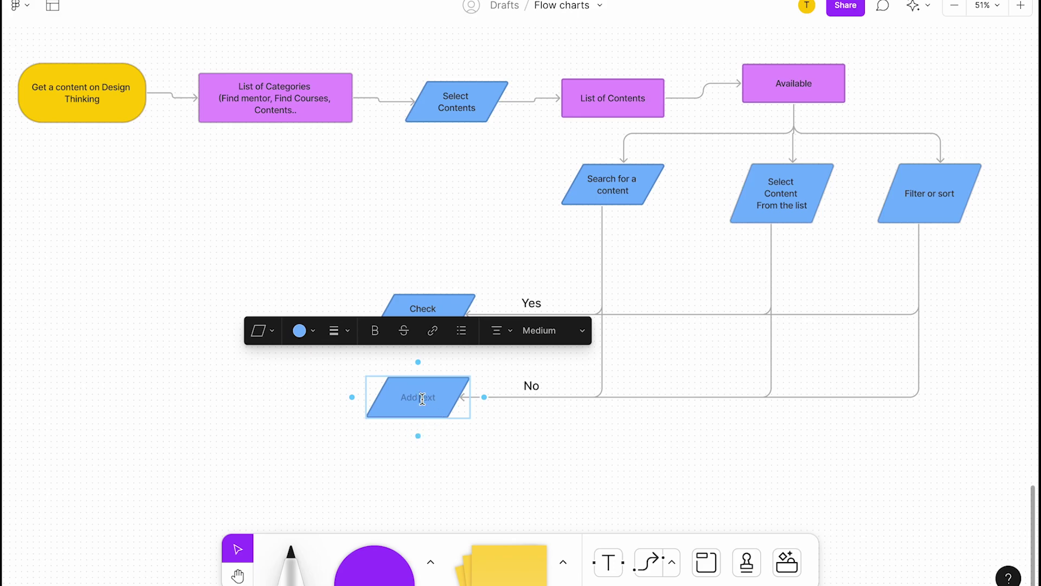
pyautogui.write('Goes back')
pyautogui.press('BackSpace')
pyautogui.press('BackSpace')
pyautogui.press('BackSpace')
pyautogui.press('BackSpace')
pyautogui.press('BackSpace')
pyautogui.write('es back and searches again')
# Step: Enlarge the Goes back and searches again parallelogram so its whole label fits
pyautogui.click(448, 468)
pyautogui.click(420, 396)
pyautogui.moveTo(366, 418); pyautogui.dragTo(347, 439)
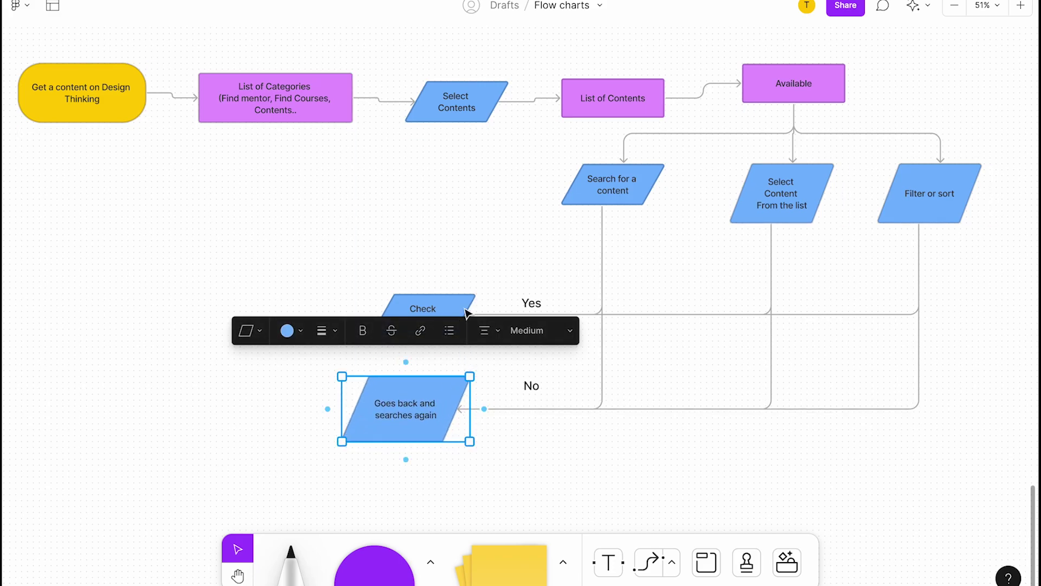
# Step: Connect Goes back and searches again to List of Contents, routing the line around the left of both lower parallelograms
pyautogui.moveTo(405, 459); pyautogui.dragTo(562, 99)
pyautogui.moveTo(563, 268); pyautogui.dragTo(323, 271)
pyautogui.click(498, 199)
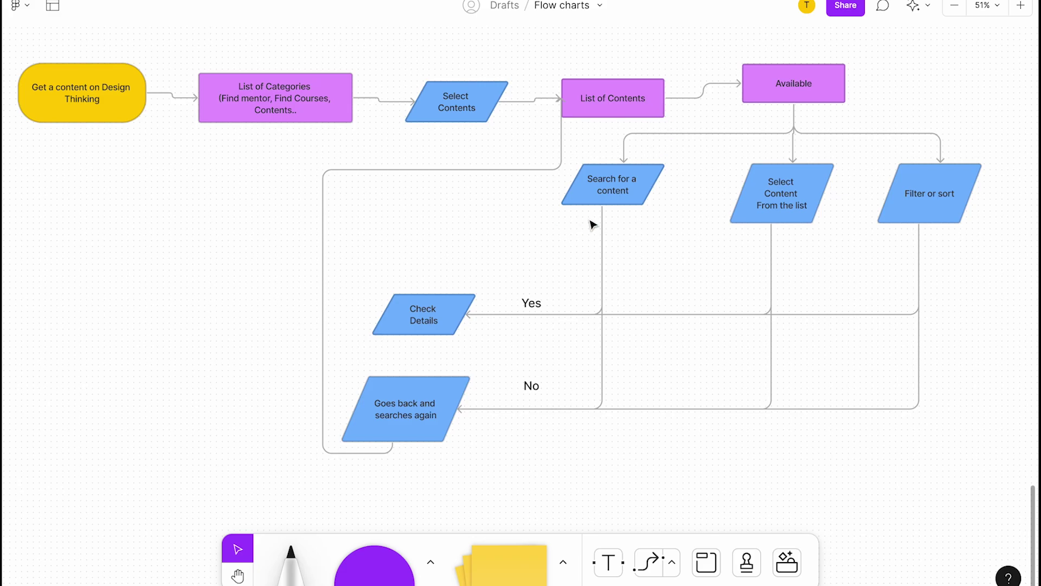
# Step: Add a connected parallelogram to the left of Check Details and fill it with light red
pyautogui.scroll(-1, 565, 244)
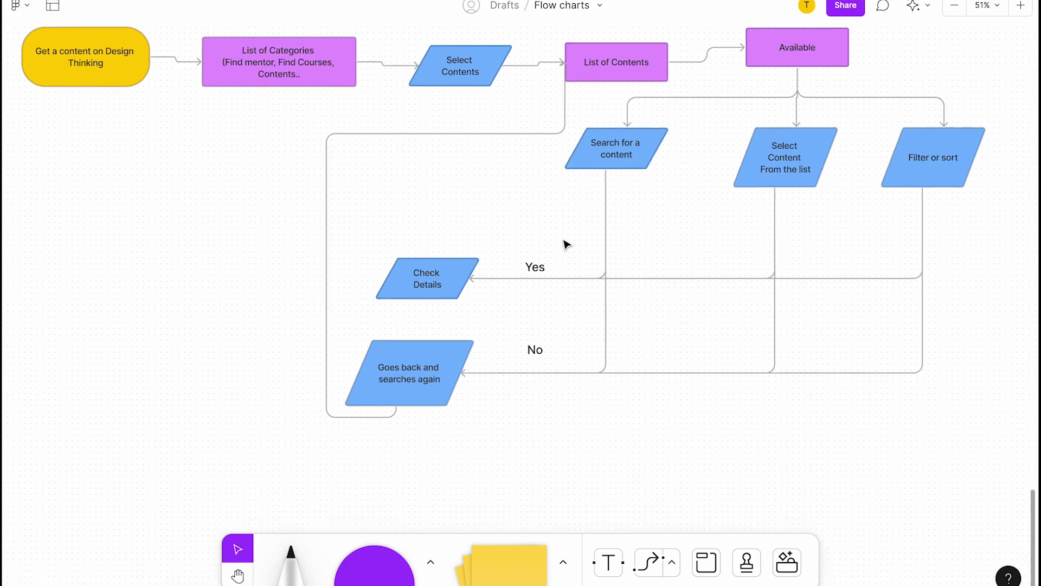
pyautogui.scroll(-3, 565, 244)
pyautogui.scroll(3, 489, 258)
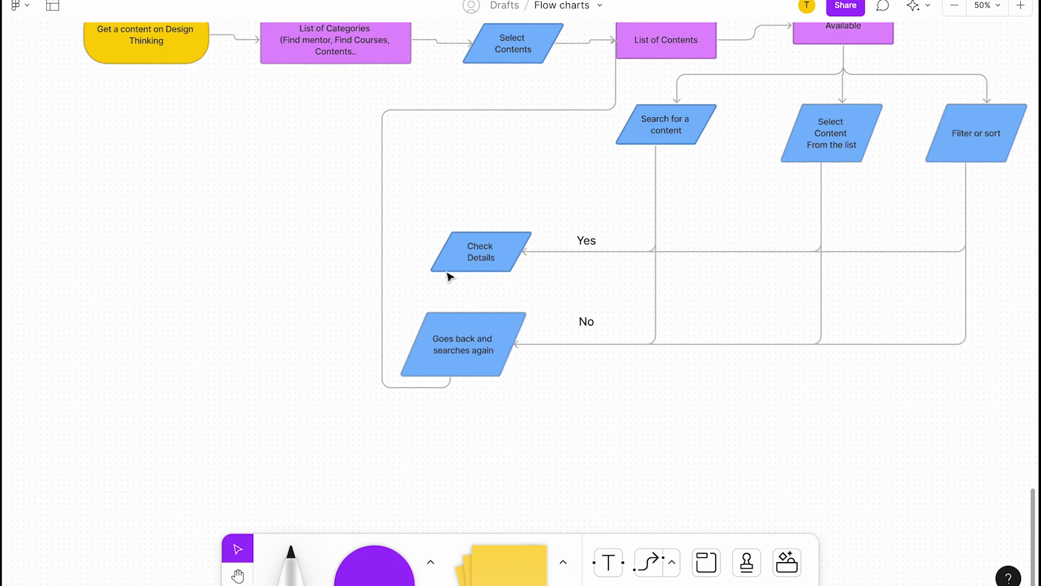
pyautogui.click(479, 265)
pyautogui.click(416, 251)
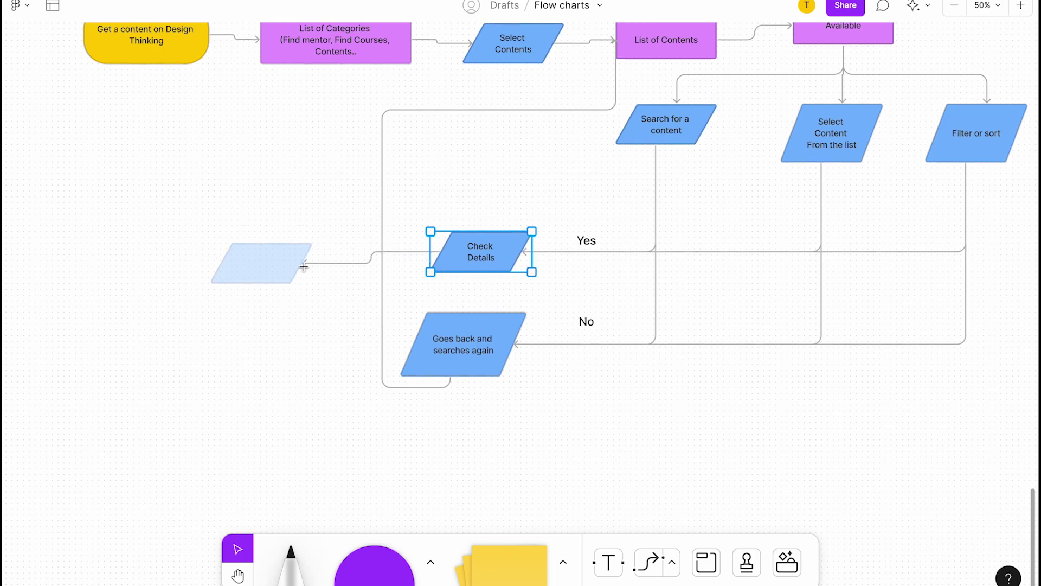
pyautogui.click(158, 191)
pyautogui.click(104, 159)
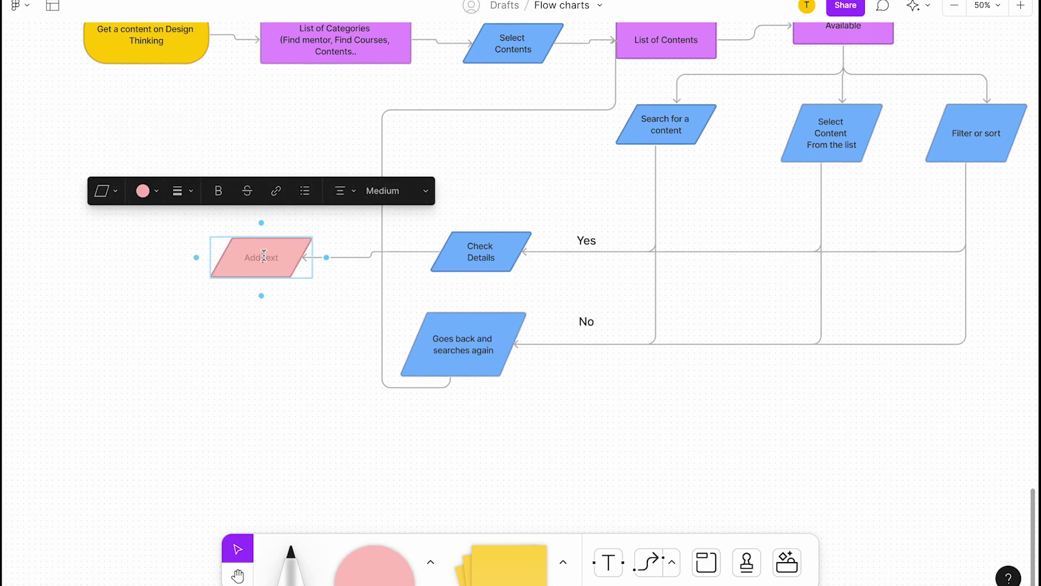
# Step: Label the light red parallelogram "Views the preview of the content"
pyautogui.scroll(5, 264, 256)
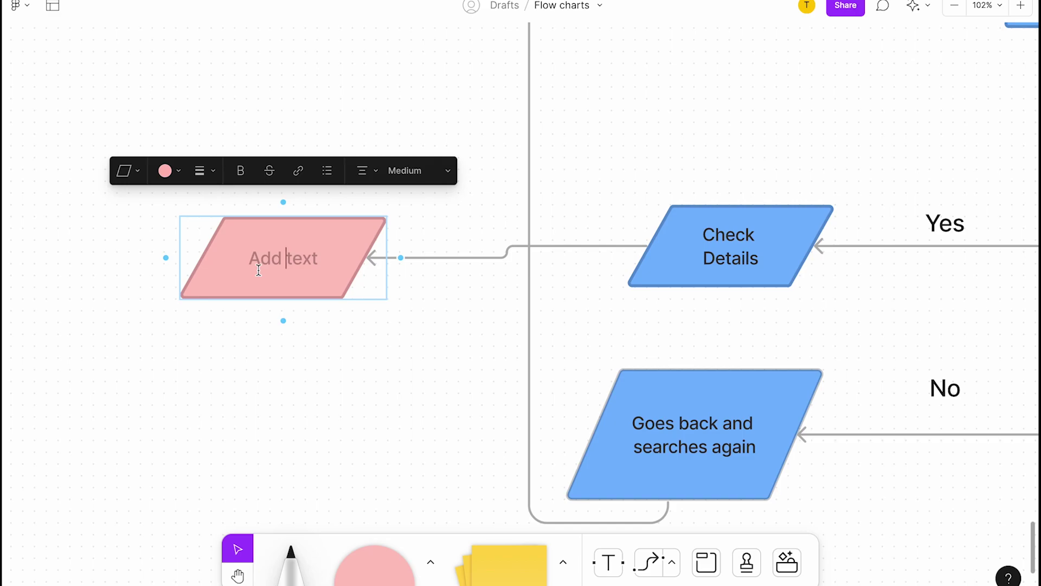
pyautogui.scroll(-3, 259, 270)
pyautogui.hscroll(5, 693, 221)
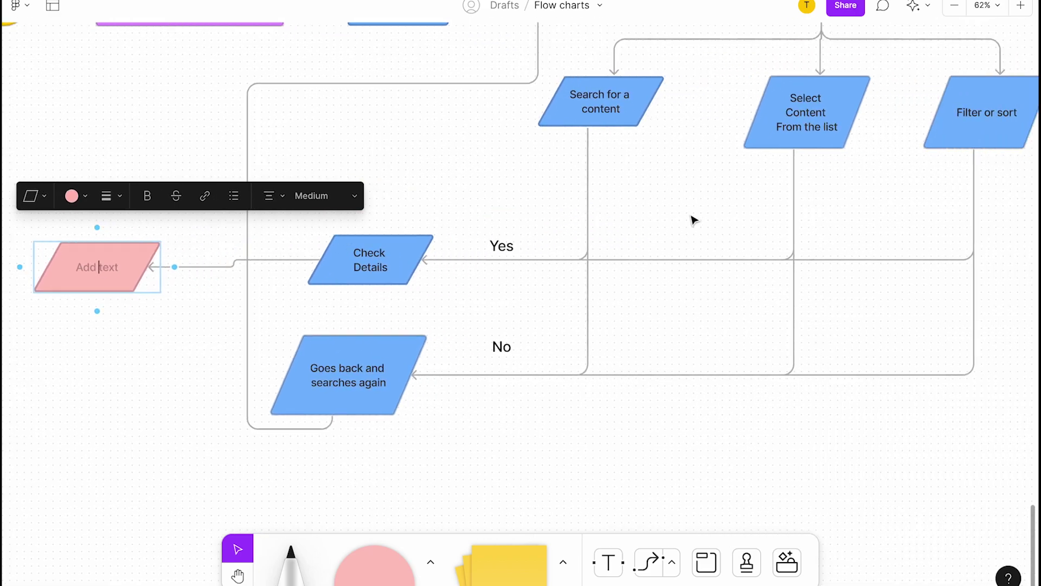
pyautogui.hscroll(-5, 510, 272)
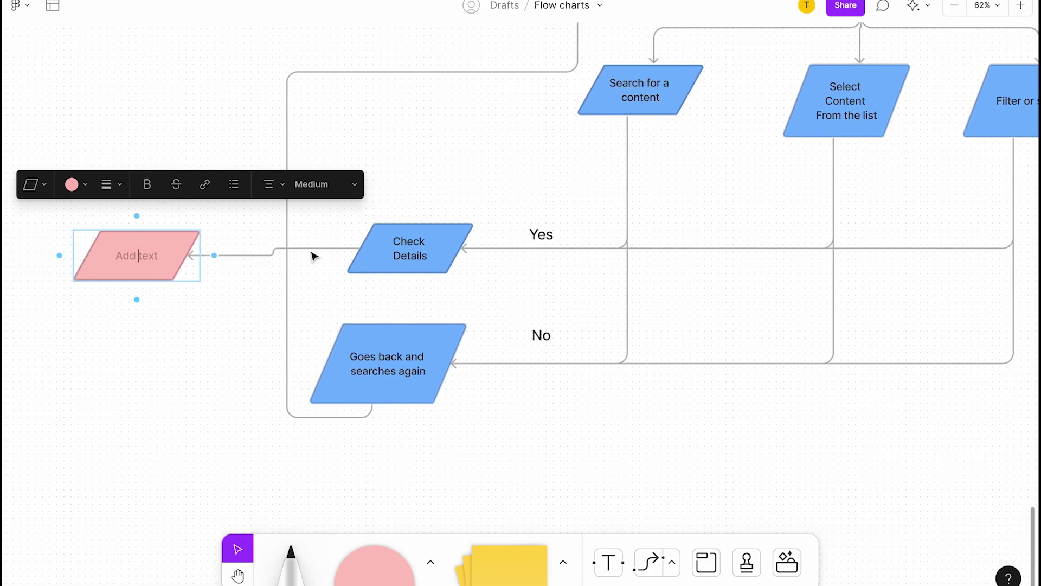
pyautogui.scroll(3, 271, 255)
pyautogui.hscroll(-2, 226, 243)
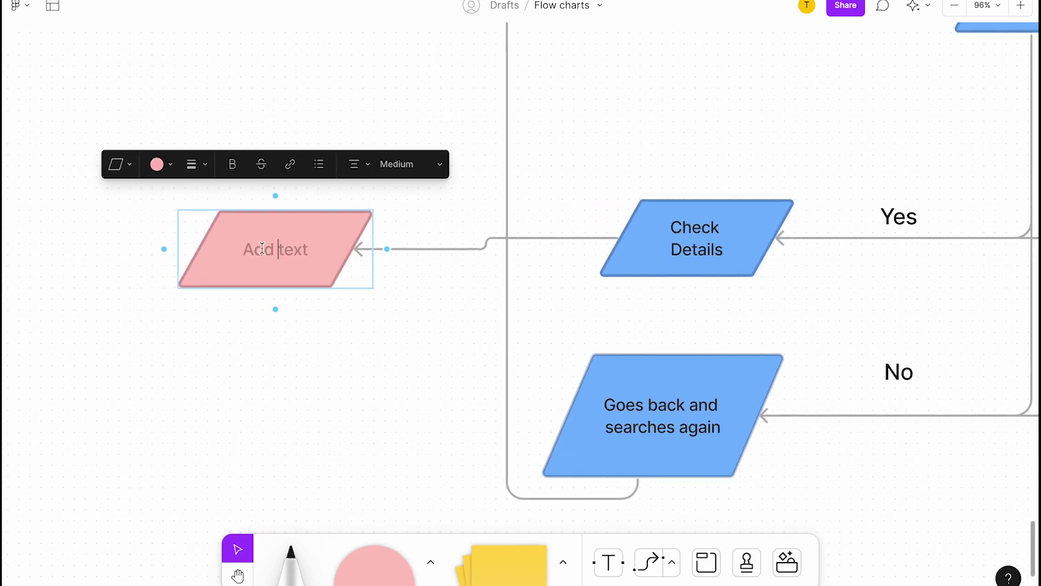
pyautogui.write('Views the preview of the cc')
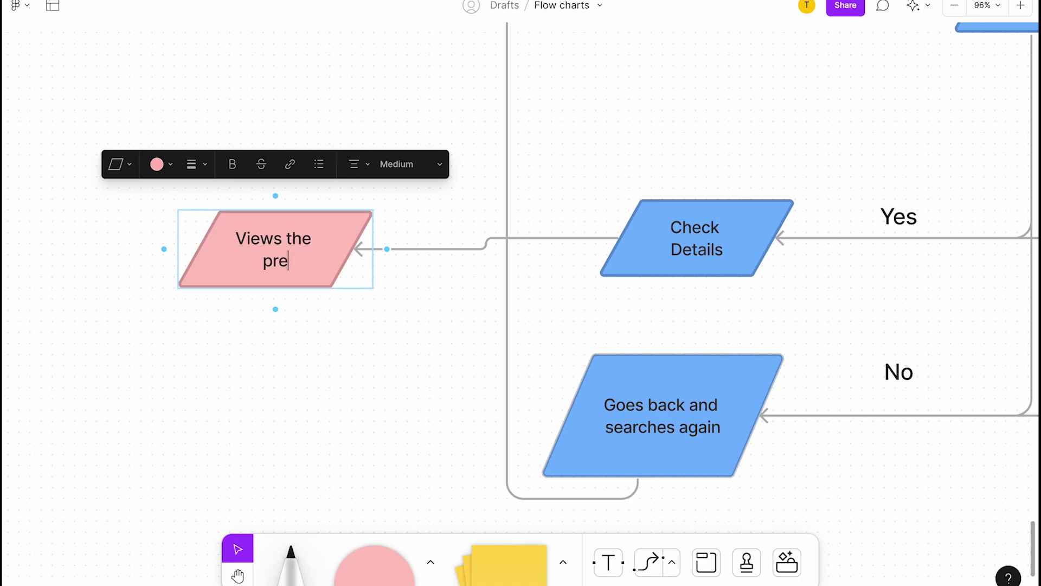
pyautogui.write('ont')
pyautogui.press('BackSpace')
pyautogui.press('BackSpace')
pyautogui.press('BackSpace')
pyautogui.press('BackSpace')
pyautogui.write('ontent')
pyautogui.press('Escape')
# Step: Add a connected parallelogram to the left of Views the preview of the content and label it "Paid"
pyautogui.click(163, 249)
pyautogui.write('Paid')
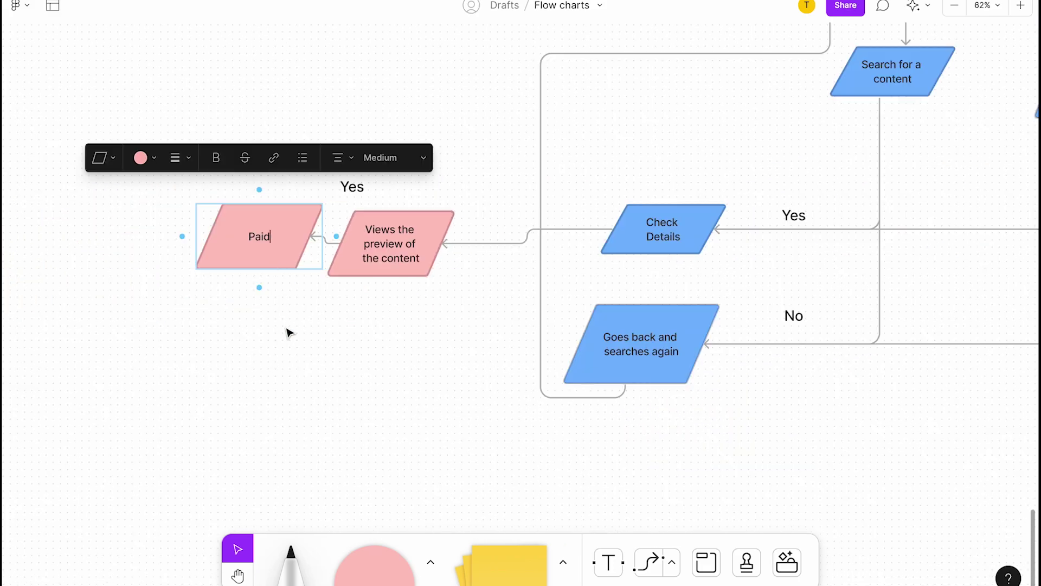
pyautogui.click(288, 331)
pyautogui.click(276, 243)
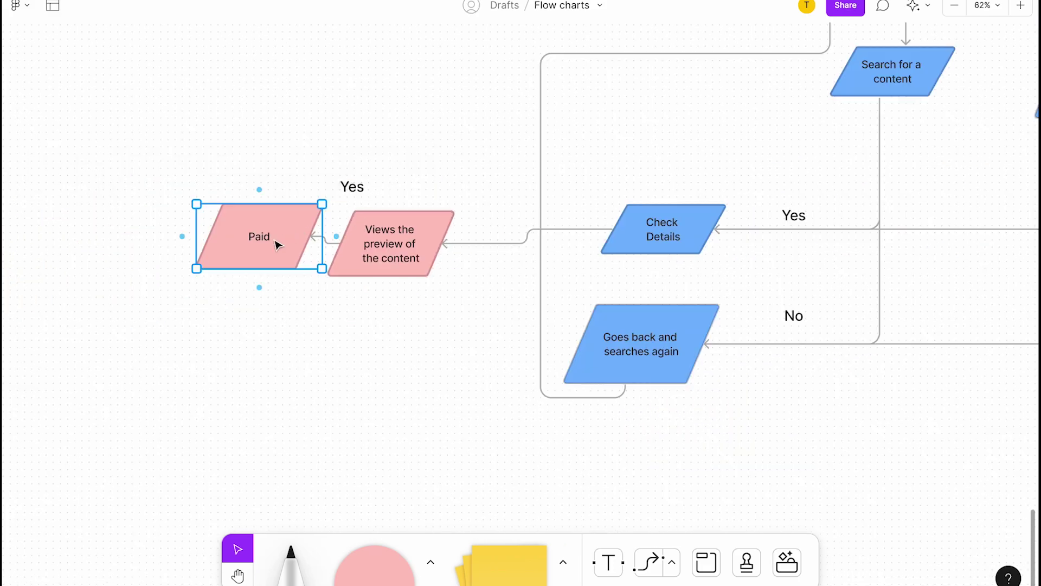
# Step: Move the copied Yes label below Paid and branch connectors from Paid down to two new blank shapes
pyautogui.click(352, 187)
pyautogui.moveTo(352, 186); pyautogui.dragTo(213, 349)
pyautogui.click(260, 247)
pyautogui.moveTo(259, 287); pyautogui.dragTo(172, 414)
pyautogui.hscroll(-1, 254, 437)
pyautogui.click(295, 228)
pyautogui.moveTo(295, 265); pyautogui.dragTo(366, 343)
# Step: Place a copy of the Yes label beside the right branch below Paid and change its text to "No"
pyautogui.click(246, 327)
pyautogui.moveTo(251, 332); pyautogui.dragTo(395, 319)
pyautogui.click(382, 311)
pyautogui.doubleClick(382, 311)
pyautogui.write('No')
# Step: Change both blank shapes below Paid to rectangles
pyautogui.doubleClick(217, 428)
pyautogui.hscroll(-1, 223, 427)
pyautogui.click(64, 328)
pyautogui.click(20, 236)
pyautogui.click(378, 357)
pyautogui.click(337, 278)
pyautogui.click(296, 185)
pyautogui.scroll(-2, 281, 275)
pyautogui.hscroll(-3, 282, 275)
# Step: Label the rectangle on the Yes branch "Payment Page" and add a connected rectangle below it
pyautogui.doubleClick(286, 357)
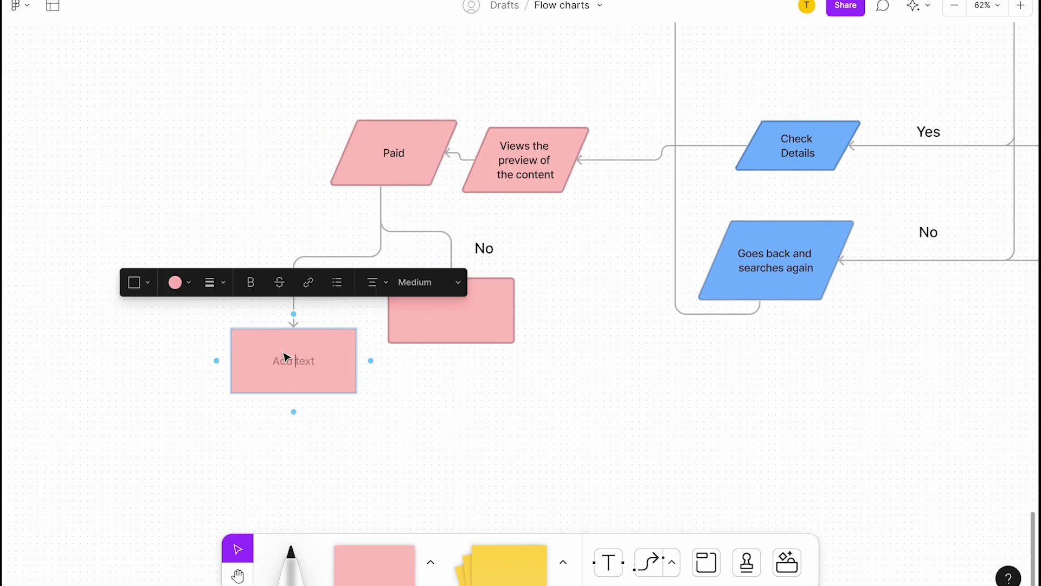
pyautogui.write('Payment Page')
pyautogui.click(293, 411)
pyautogui.scroll(-1, 293, 412)
# Step: Fill the Payment Page rectangle and the blank rectangle below it with yellow
pyautogui.click(271, 320)
pyautogui.click(183, 233)
pyautogui.click(181, 175)
pyautogui.click(282, 437)
pyautogui.click(297, 362)
pyautogui.click(277, 303)
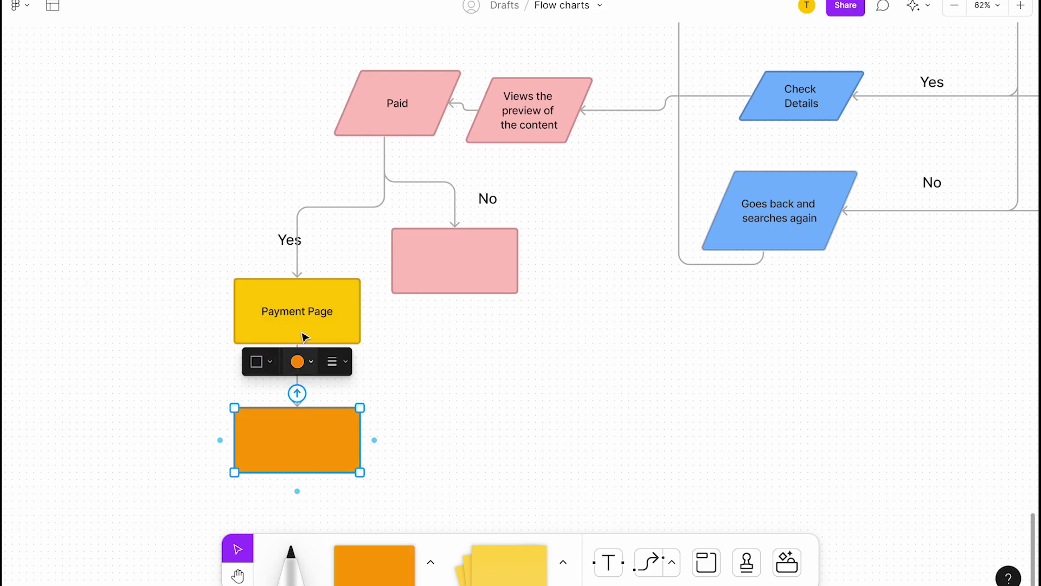
pyautogui.click(297, 361)
pyautogui.click(306, 304)
# Step: Label the blank yellow rectangle below Payment Page "Looks for any coupons of offers for students"
pyautogui.click(314, 431)
pyautogui.press('Escape')
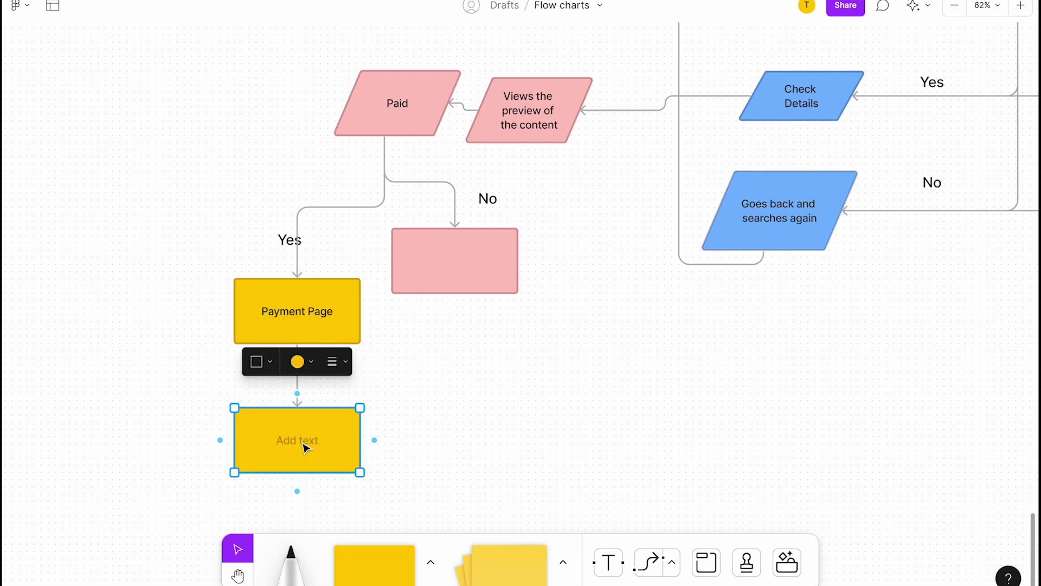
pyautogui.click(301, 441)
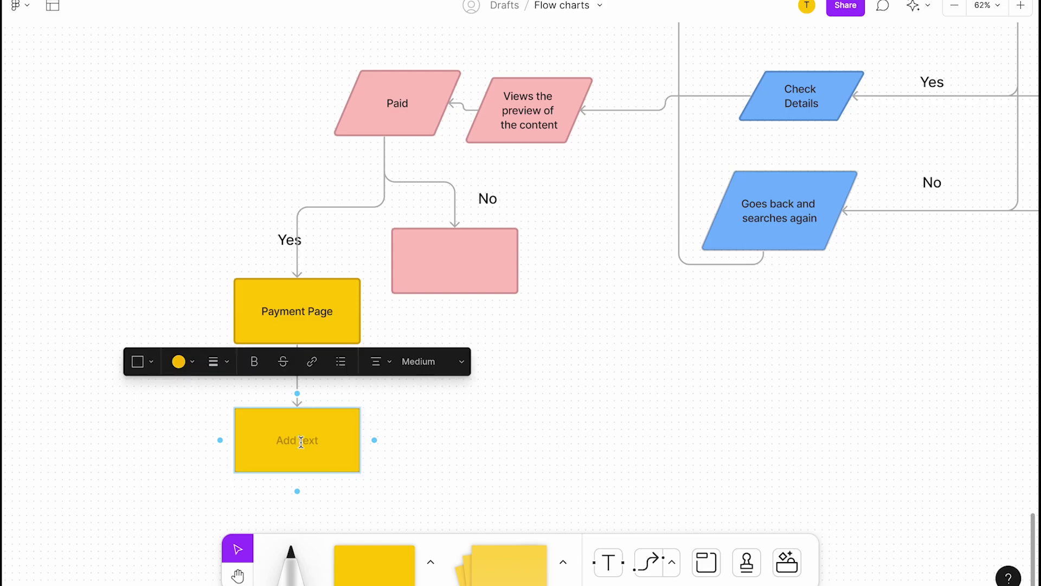
pyautogui.write('Looks for any coup')
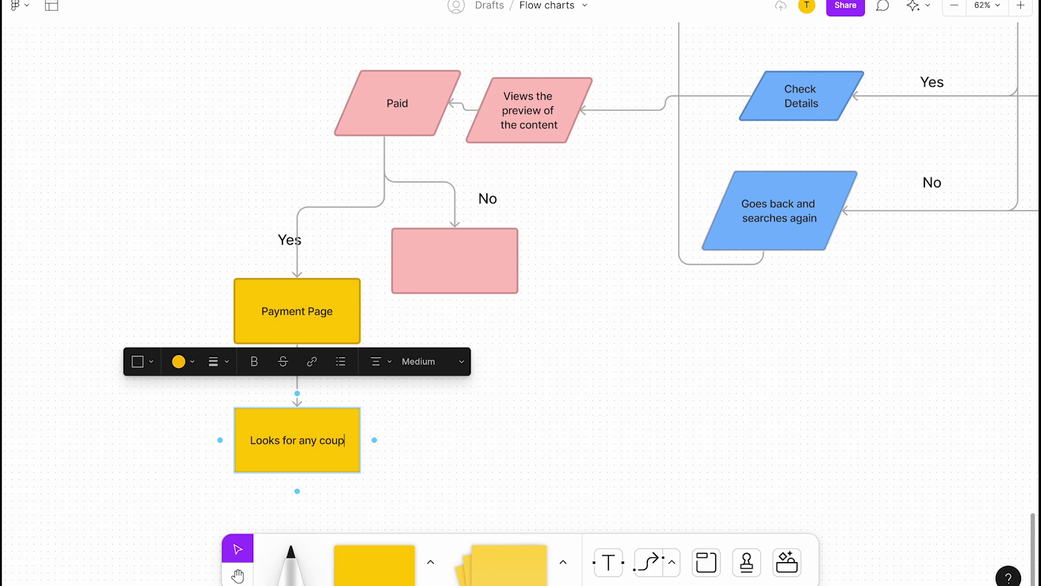
pyautogui.write('o')
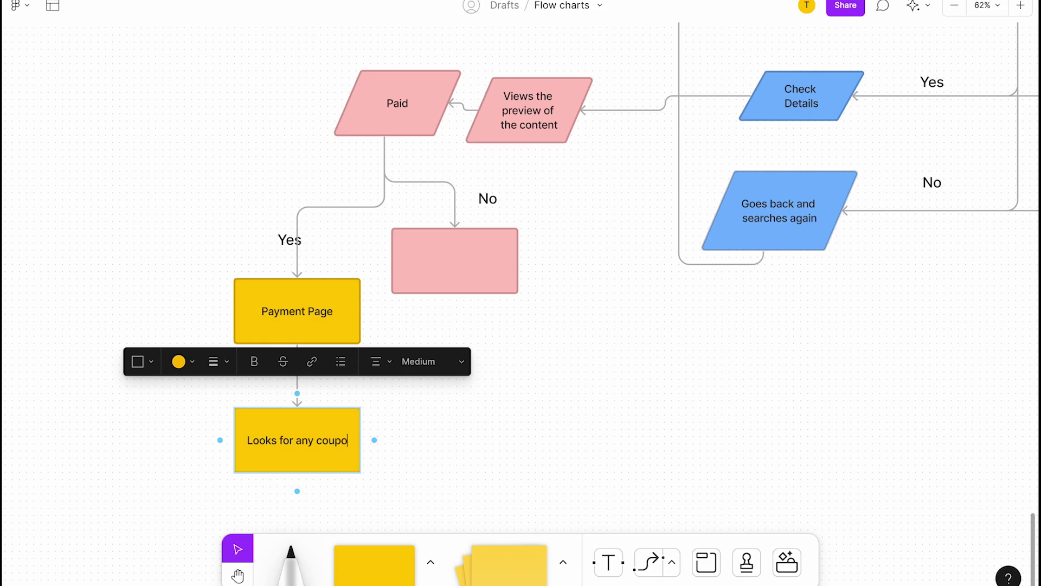
pyautogui.write('ns of offers for s')
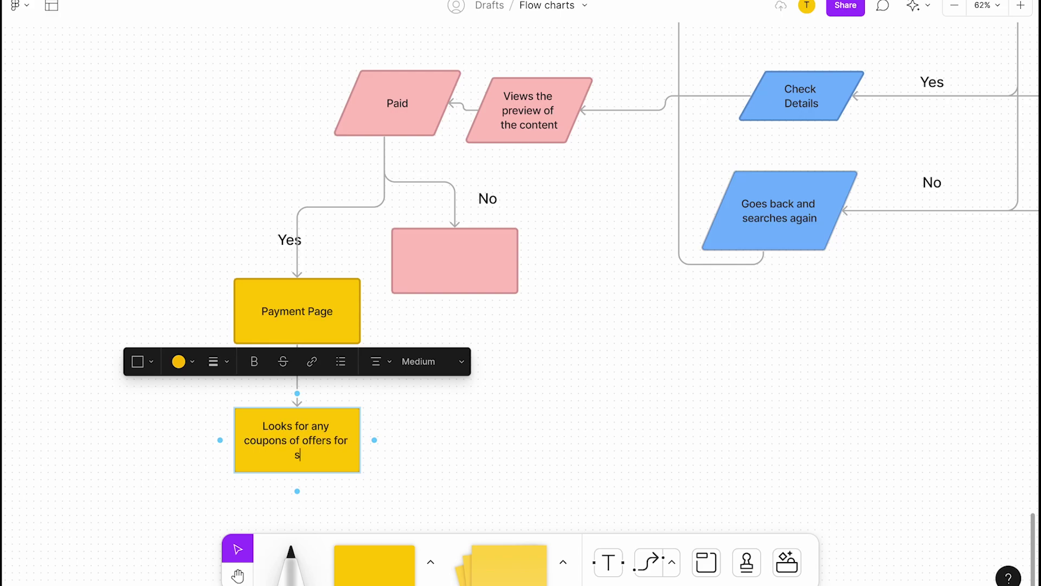
pyautogui.write('tudents')
pyautogui.moveTo(375, 441)
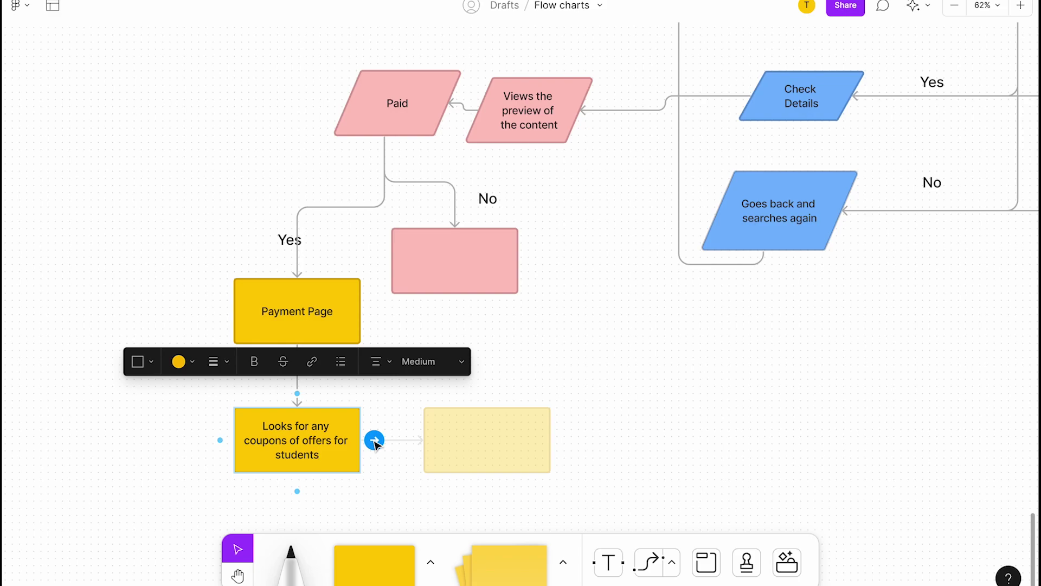
# Step: Add a connected rectangle to the right of the coupons rectangle and label it "Initiated the payment"
pyautogui.click(375, 441)
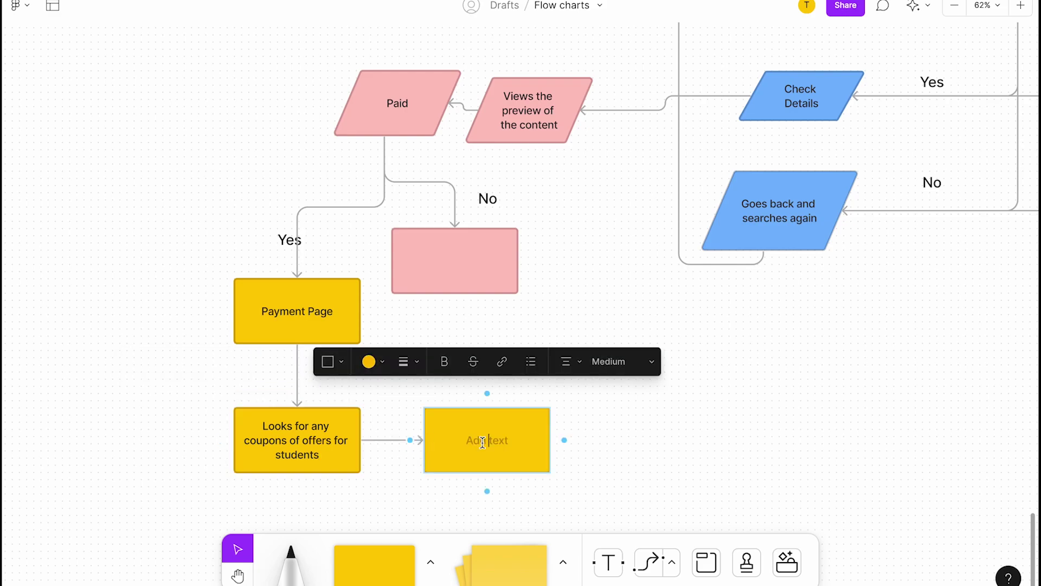
pyautogui.write('Starts')
pyautogui.hotkey('ctrl', 'a')
pyautogui.write('Initio')
pyautogui.press('BackSpace')
pyautogui.write('ated the payment')
# Step: Add a connected shape after "Initiated the payment", change it to a cylinder and fill it with light green
pyautogui.click(565, 440)
pyautogui.click(537, 361)
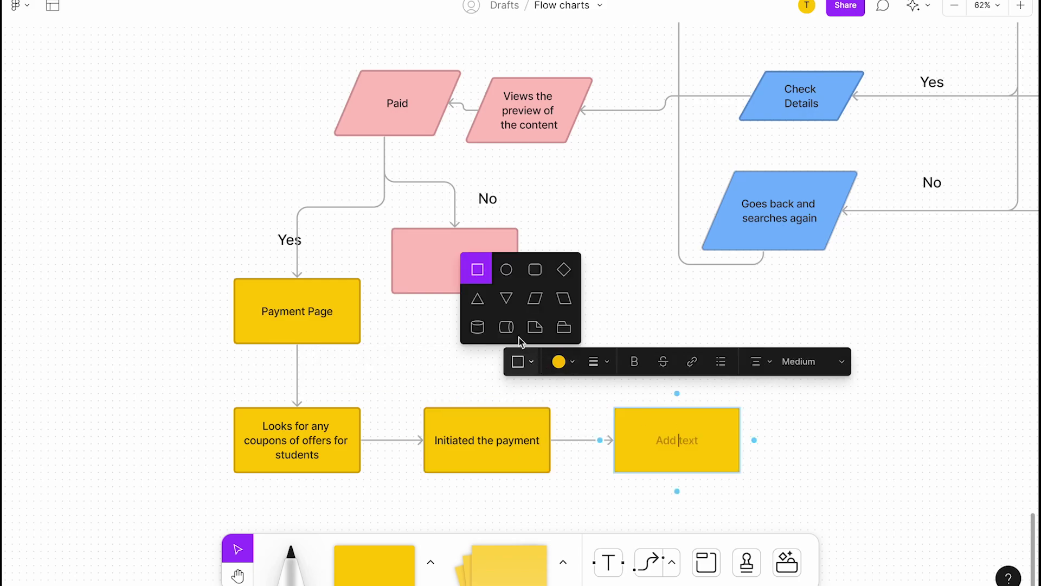
pyautogui.click(477, 327)
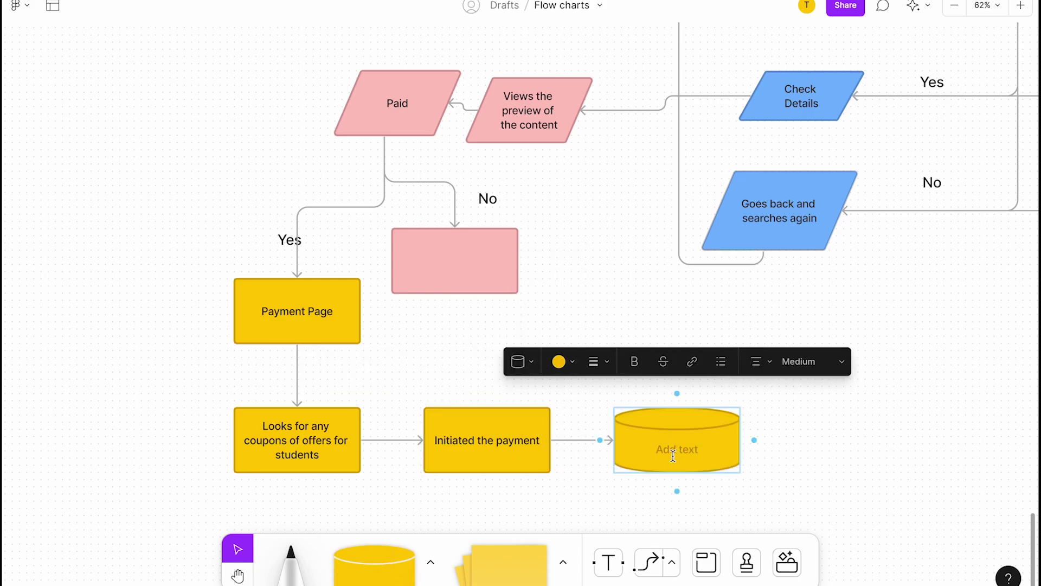
pyautogui.click(573, 370)
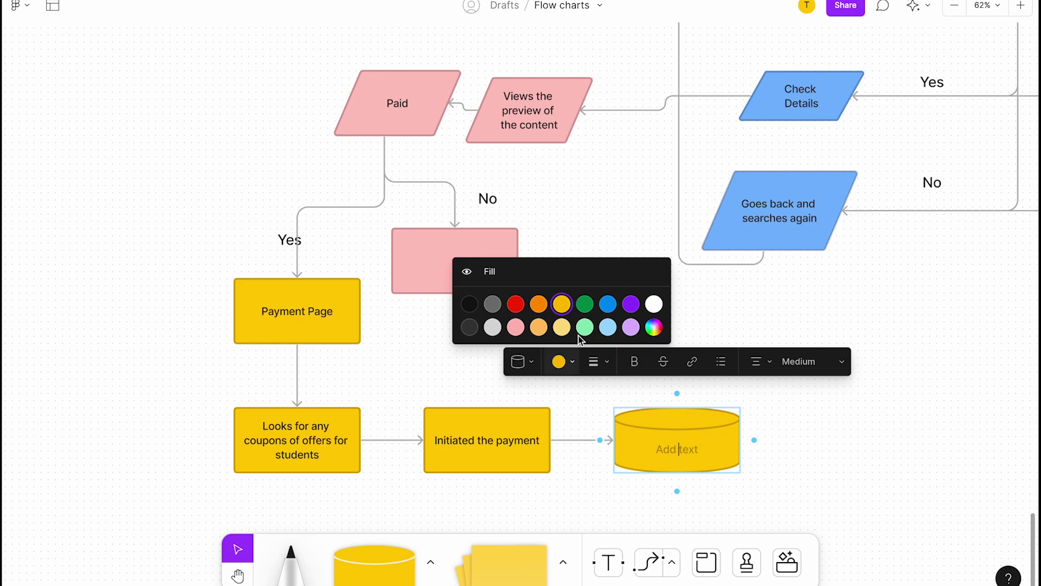
pyautogui.click(587, 328)
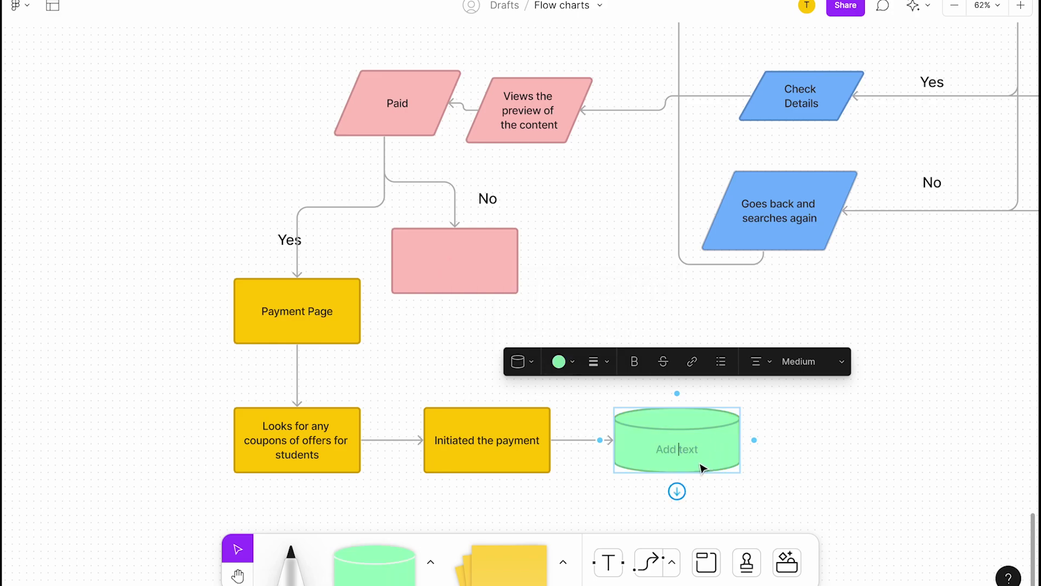
# Step: Correct the label "Initiated the payment" to "Initiates the payment"
pyautogui.doubleClick(469, 439)
pyautogui.click(473, 444)
pyautogui.press('BackSpace')
pyautogui.write('s')
# Step: Label the green cylinder "Selects the payment methods"
pyautogui.doubleClick(673, 442)
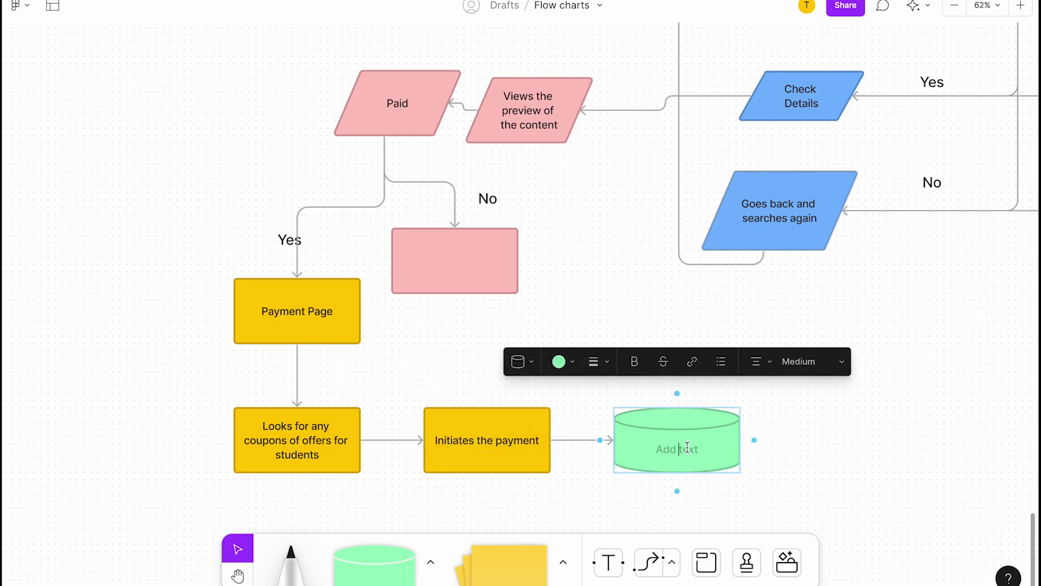
pyautogui.write('Selects the p')
pyautogui.write('ayment')
pyautogui.write(' methods')
# Step: Add a connected cylinder to the right of the payment methods cylinder and label it "Completes the payment"
pyautogui.hscroll(2, 748, 455)
pyautogui.click(714, 435)
pyautogui.write('Completes the payment')
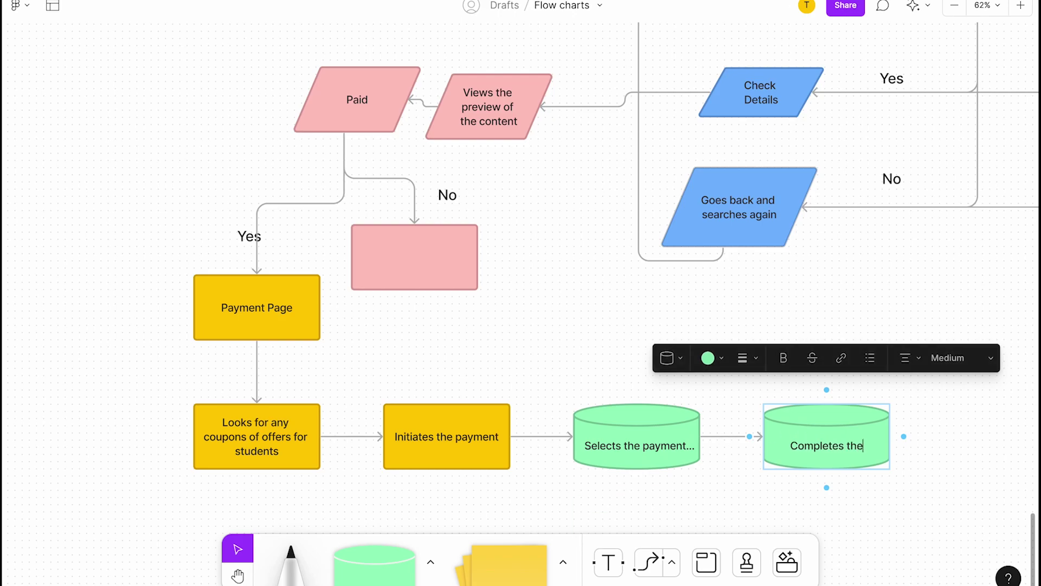
# Step: Add two more connected cylinders after "Completes the payment", labelled "Review Details" and "Gets the Document"
pyautogui.click(903, 436)
pyautogui.write('Review Details')
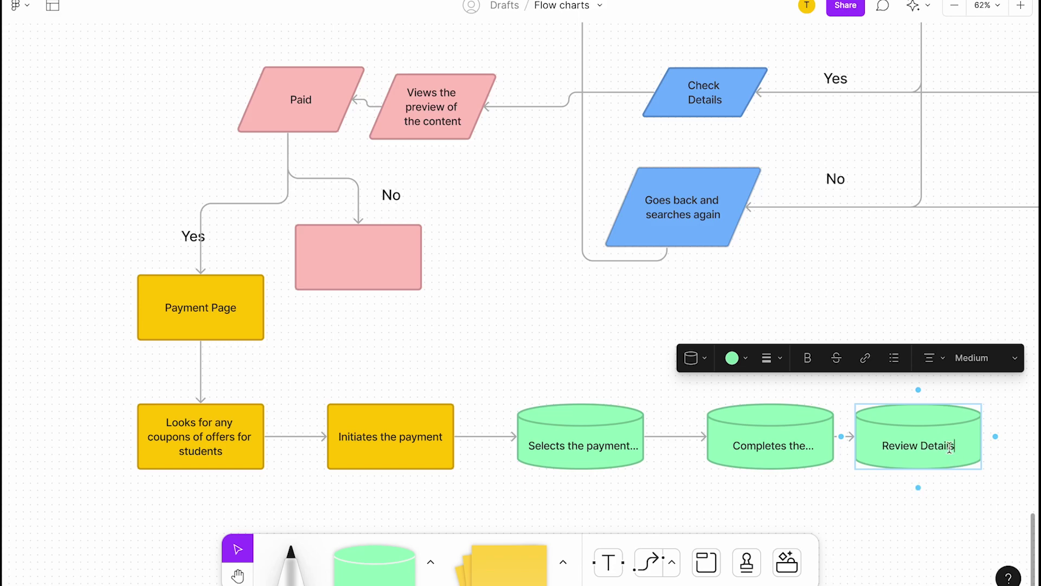
pyautogui.click(995, 436)
pyautogui.write('Gets ')
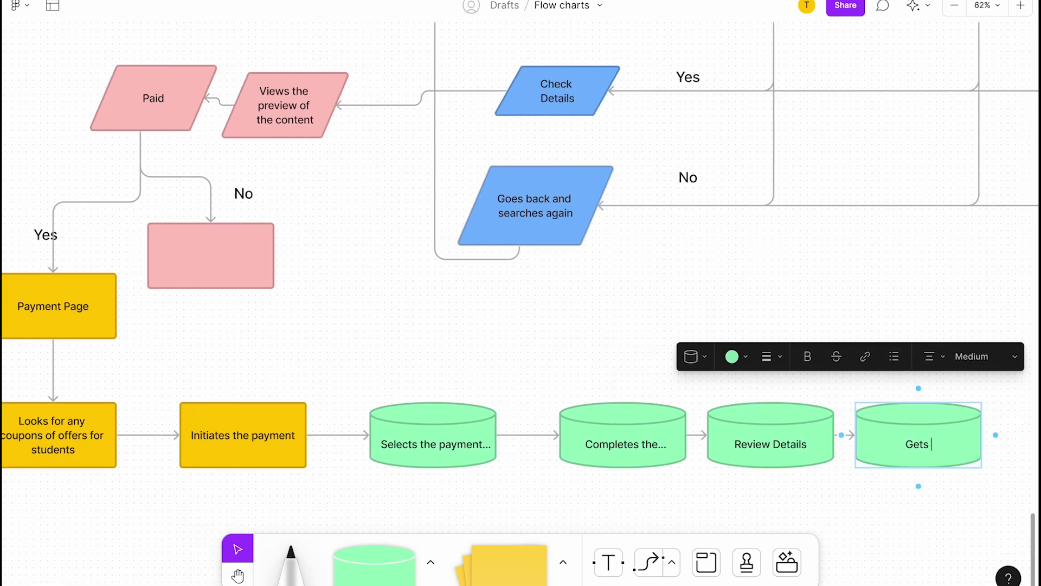
pyautogui.write('the Document')
# Step: Change the "Completes the payment", "Review Details" and "Gets the Document" cylinders to rectangles
pyautogui.click(607, 456)
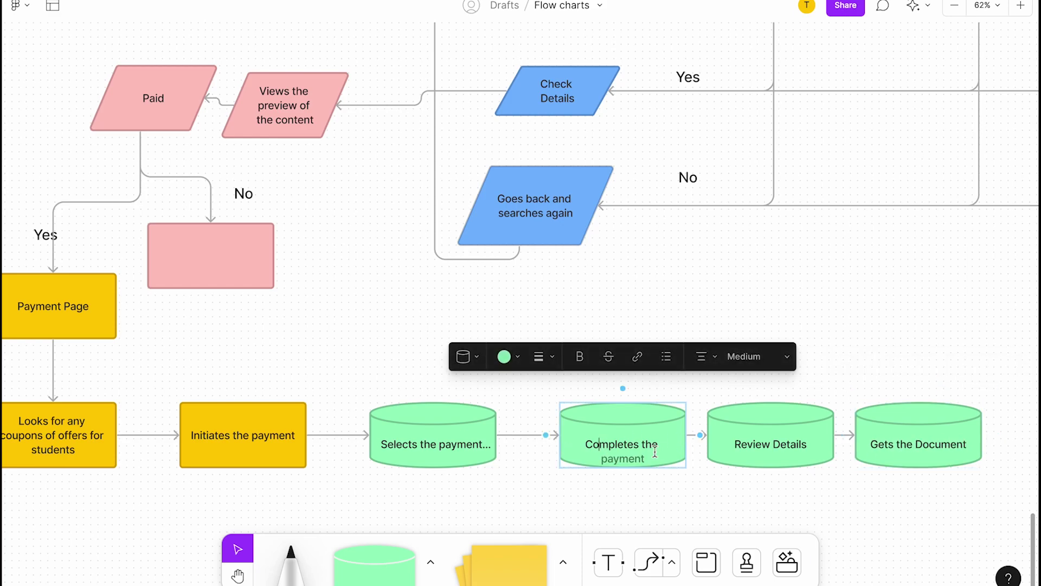
pyautogui.click(468, 356)
pyautogui.click(423, 265)
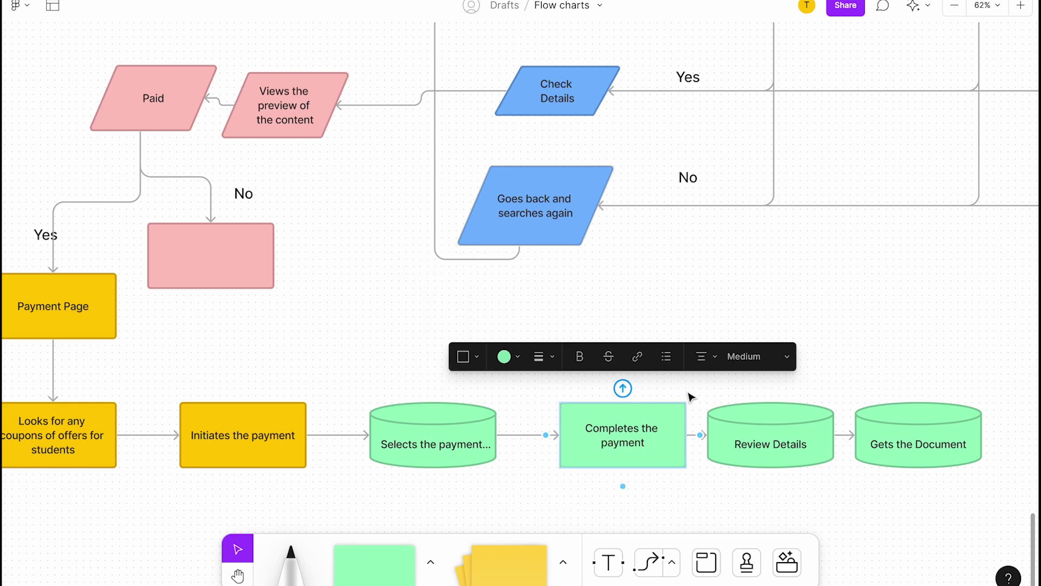
pyautogui.click(718, 426)
pyautogui.click(618, 356)
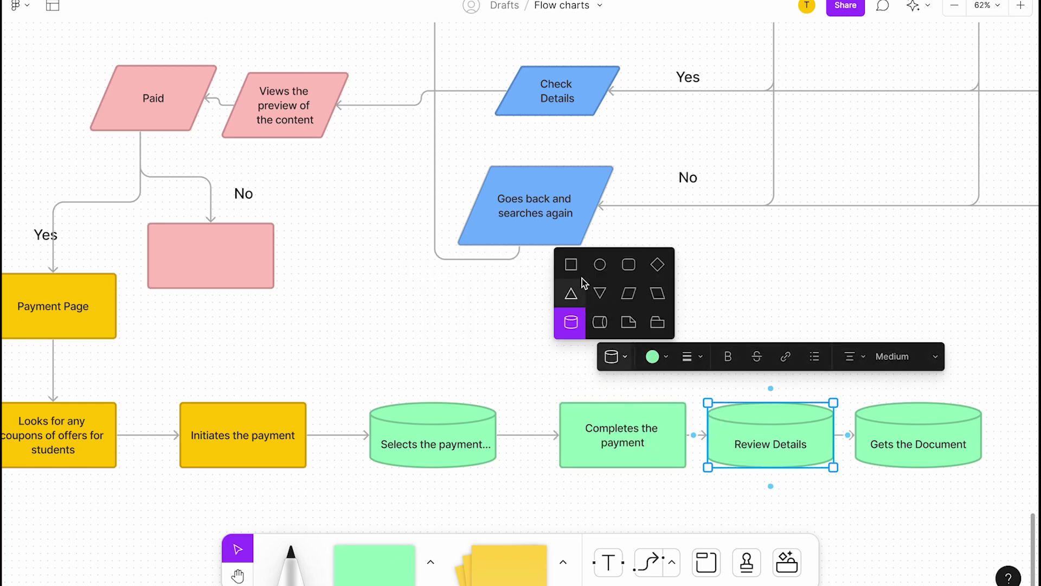
pyautogui.click(571, 264)
pyautogui.click(941, 455)
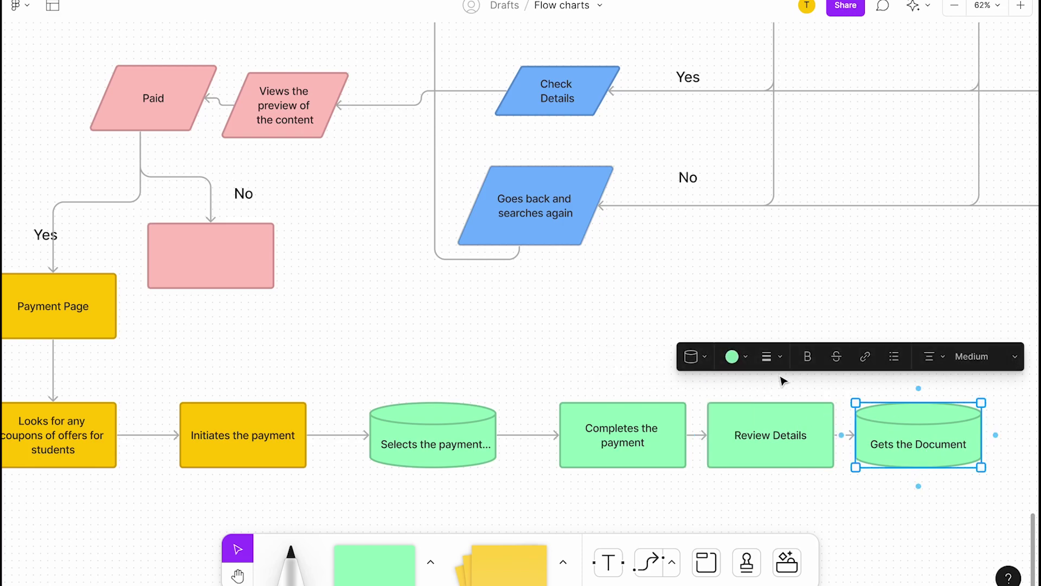
pyautogui.click(711, 356)
pyautogui.click(650, 264)
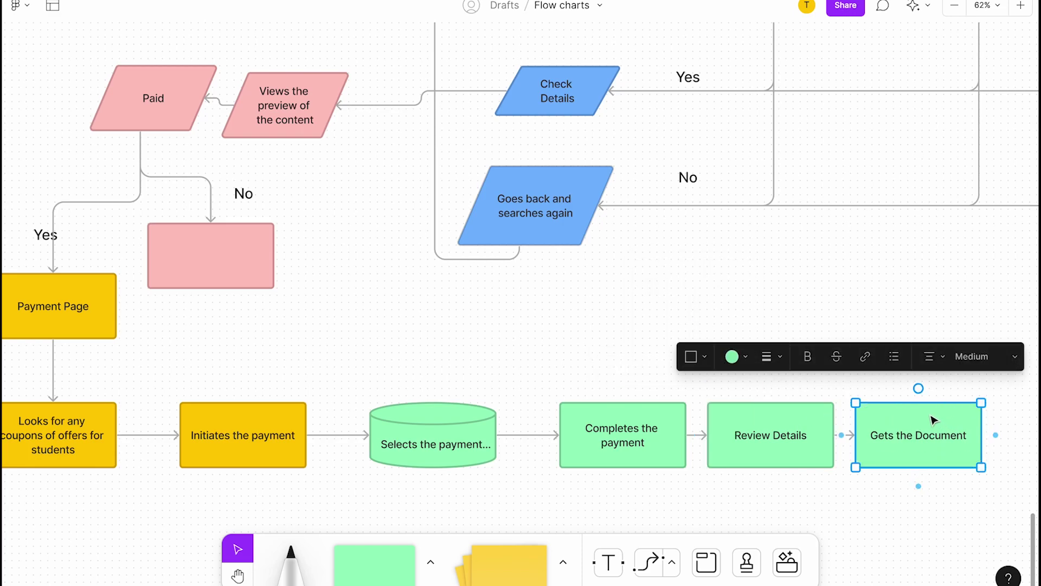
# Step: Reword the label of the last green rectangle to "Gets access to the content"
pyautogui.doubleClick(934, 433)
pyautogui.doubleClick(918, 431)
pyautogui.write('Co')
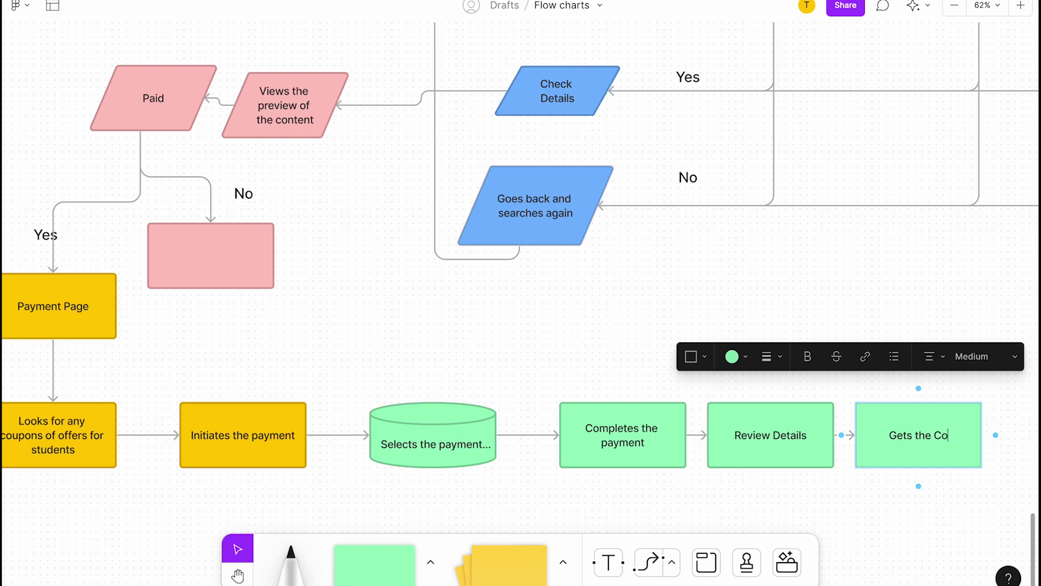
pyautogui.press('BackSpace')
pyautogui.press('BackSpace')
pyautogui.press('BackSpace')
pyautogui.press('BackSpace')
pyautogui.press('BackSpace')
pyautogui.press('BackSpace')
pyautogui.write('access to the content')
pyautogui.click(552, 362)
pyautogui.scroll(-5, 552, 362)
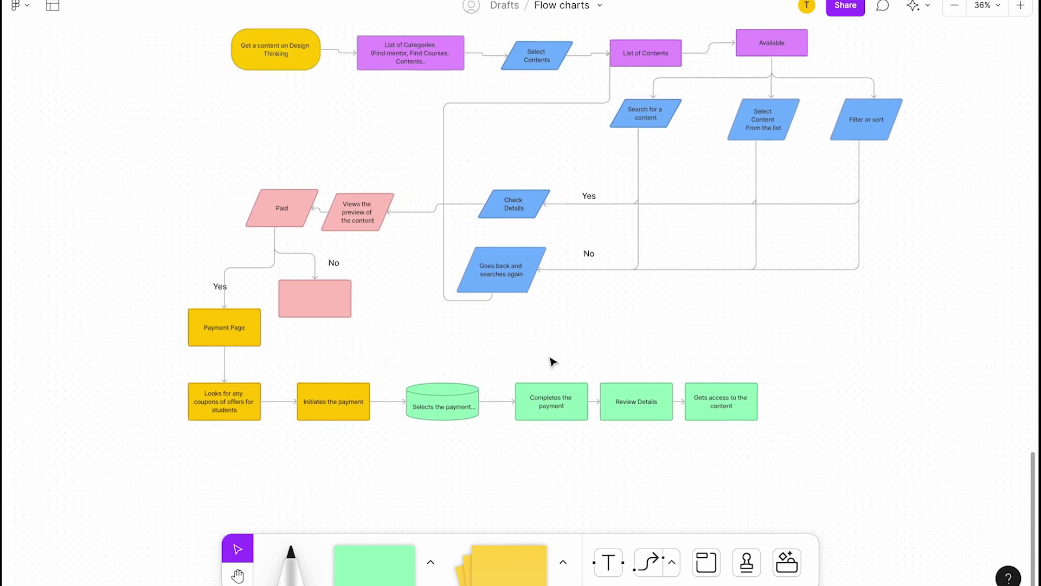
pyautogui.click(320, 302)
pyautogui.scroll(5, 320, 303)
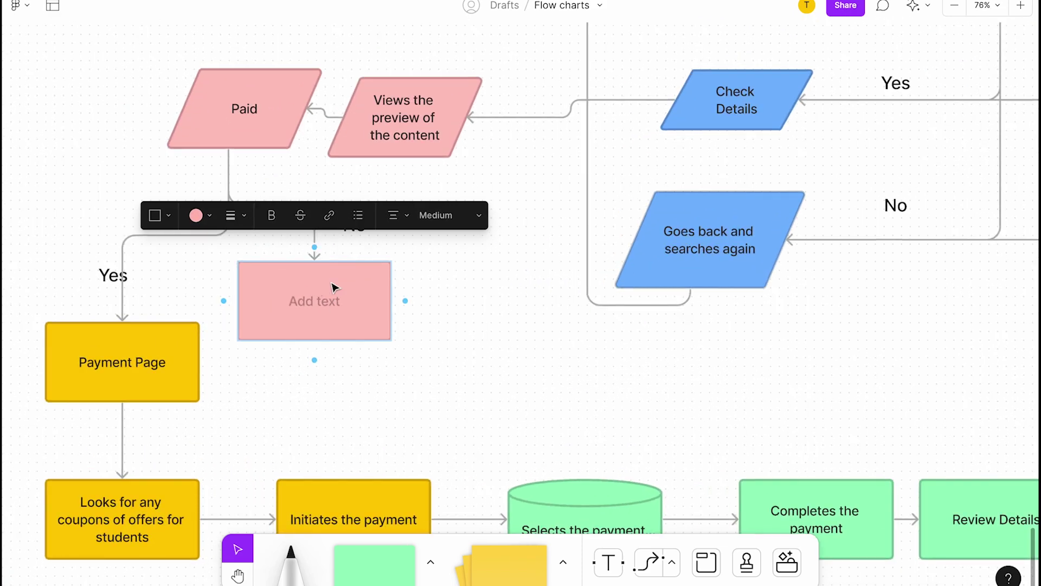
pyautogui.doubleClick(334, 286)
pyautogui.scroll(-3, 343, 362)
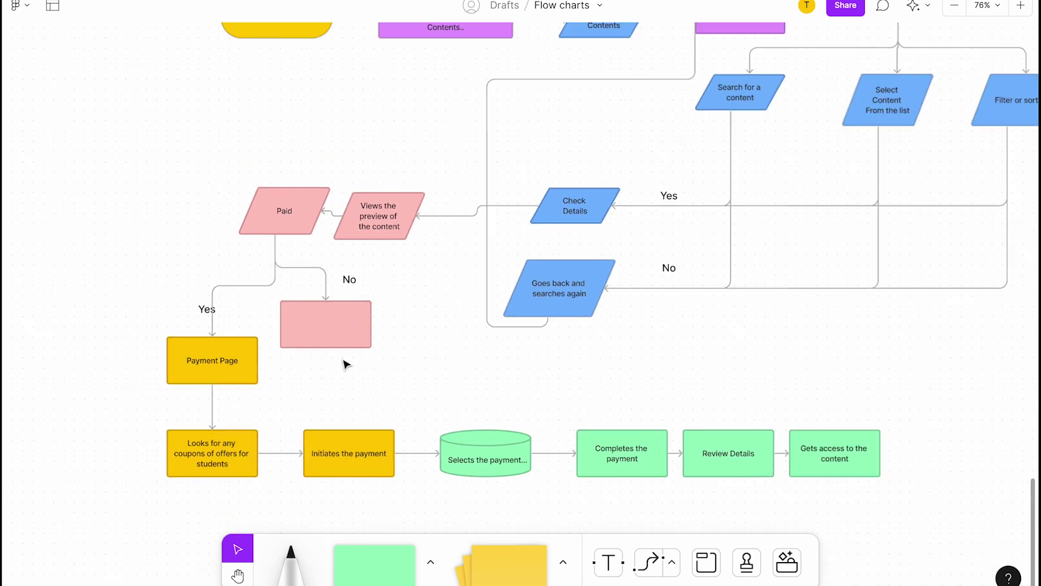
# Step: Reroute Paid's No-branch connector from the blank pink rectangle to the top of the "Review Details" rectangle
pyautogui.click(325, 282)
pyautogui.moveTo(325, 300); pyautogui.dragTo(730, 440)
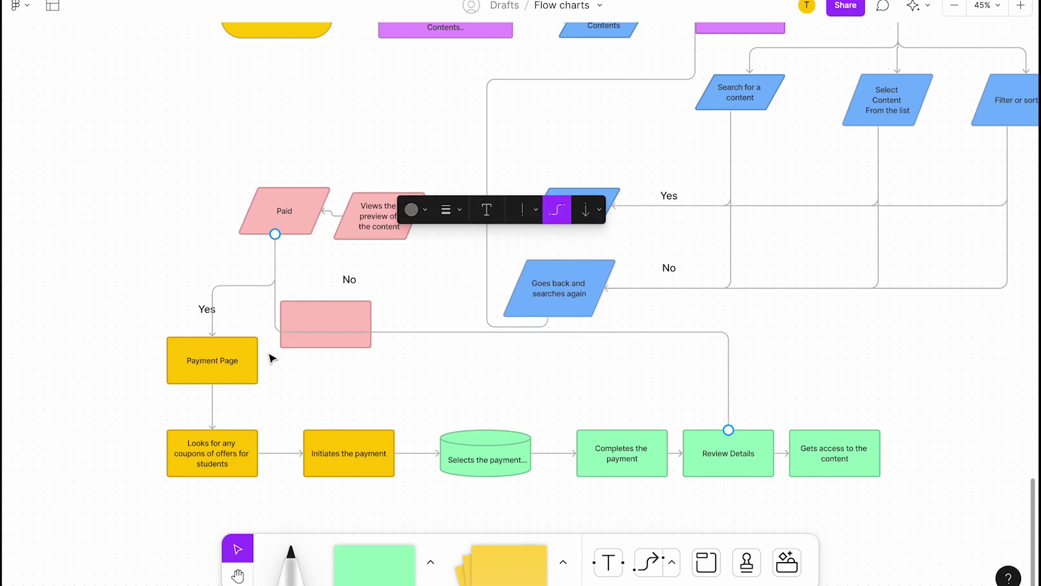
pyautogui.click(347, 325)
# Step: Append "and Registers" to the "Completes the payment" label
pyautogui.doubleClick(621, 458)
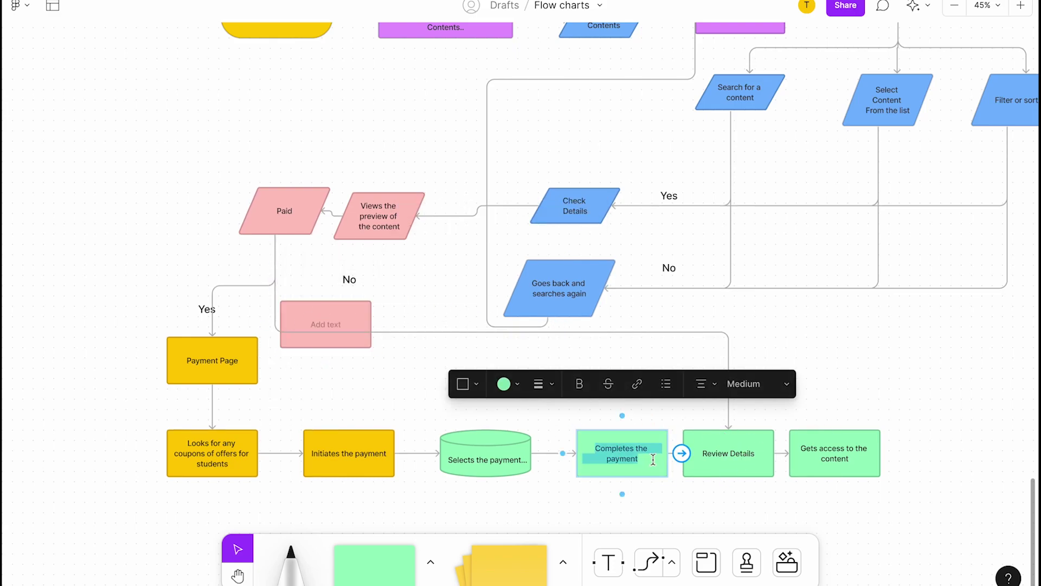
pyautogui.write('and Registers')
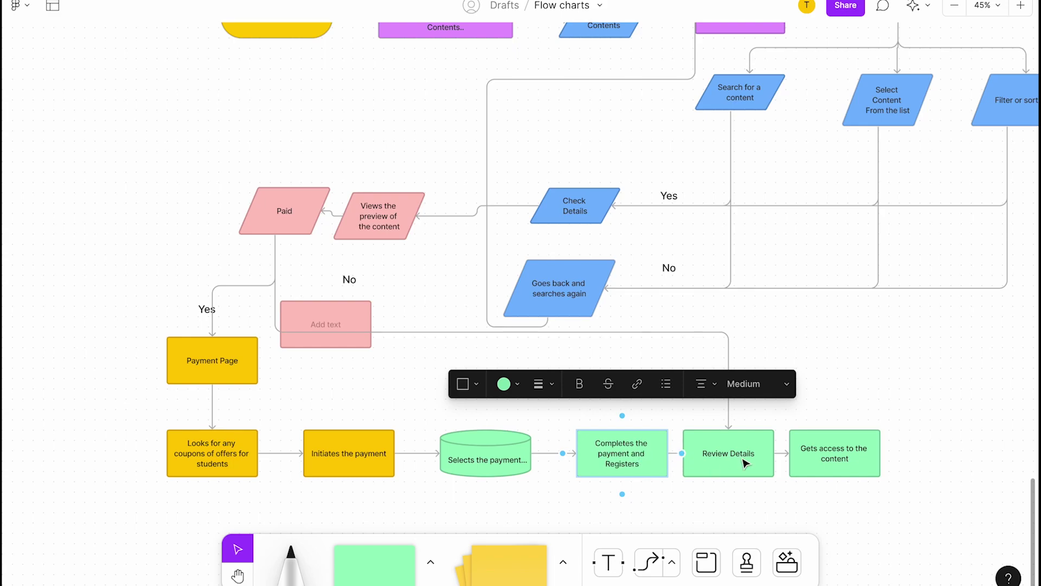
# Step: Cut "and Registers" from the "Completes the payment" label and paste it at the start of the "Review Details" label
pyautogui.tripleClick(742, 455)
pyautogui.moveTo(628, 454); pyautogui.dragTo(642, 469)
pyautogui.hotkey('ctrl', 'x')
pyautogui.click(704, 454)
pyautogui.hotkey('ctrl', 'v')
# Step: Reword the label of the rectangle after "Completes the payment" to "Gets Registered - Review Details"
pyautogui.moveTo(705, 449); pyautogui.dragTo(686, 449)
pyautogui.write('Gets')
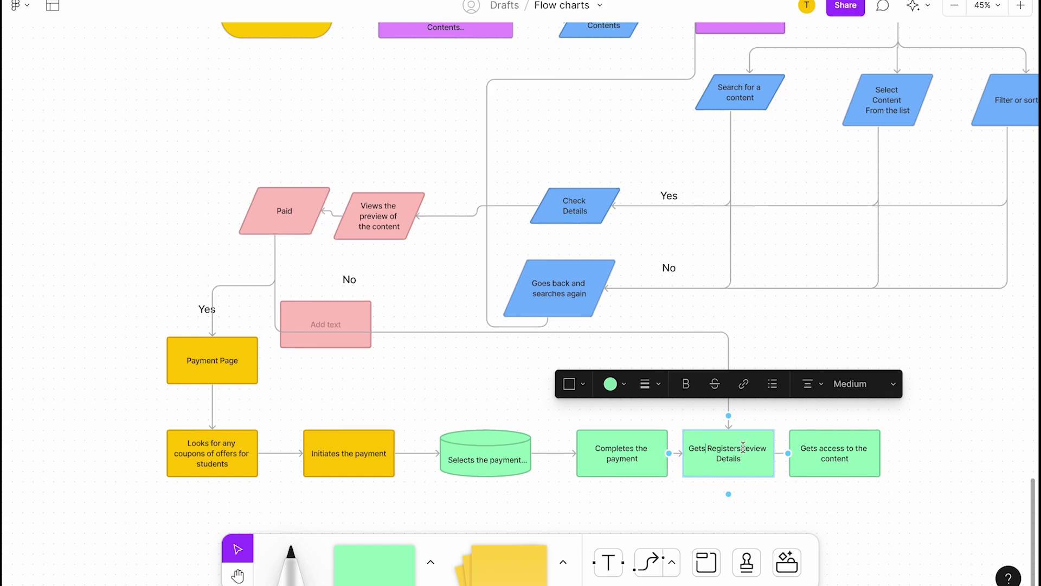
pyautogui.click(741, 448)
pyautogui.press('BackSpace')
pyautogui.write('ed -')
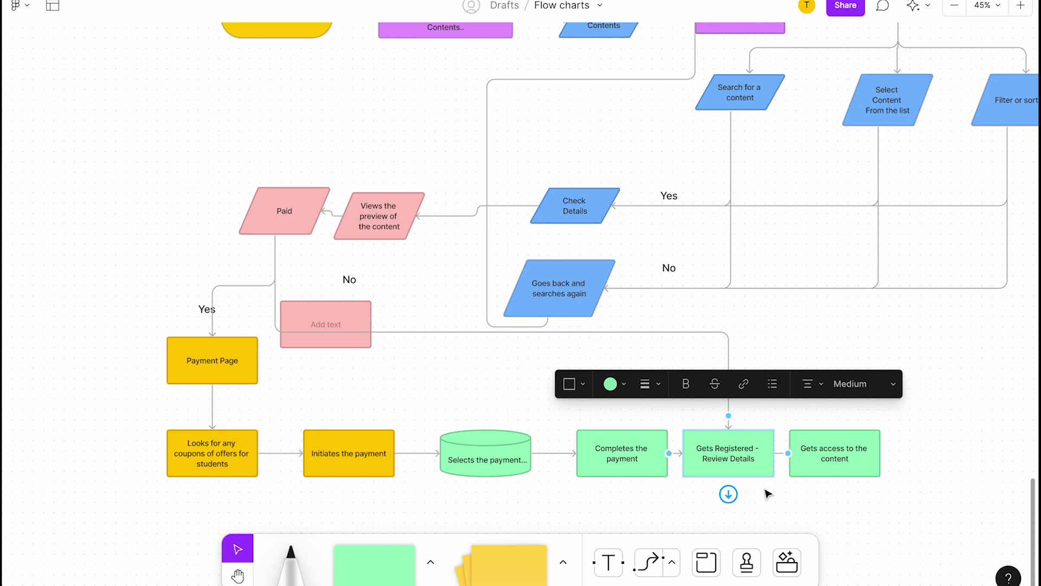
pyautogui.click(835, 494)
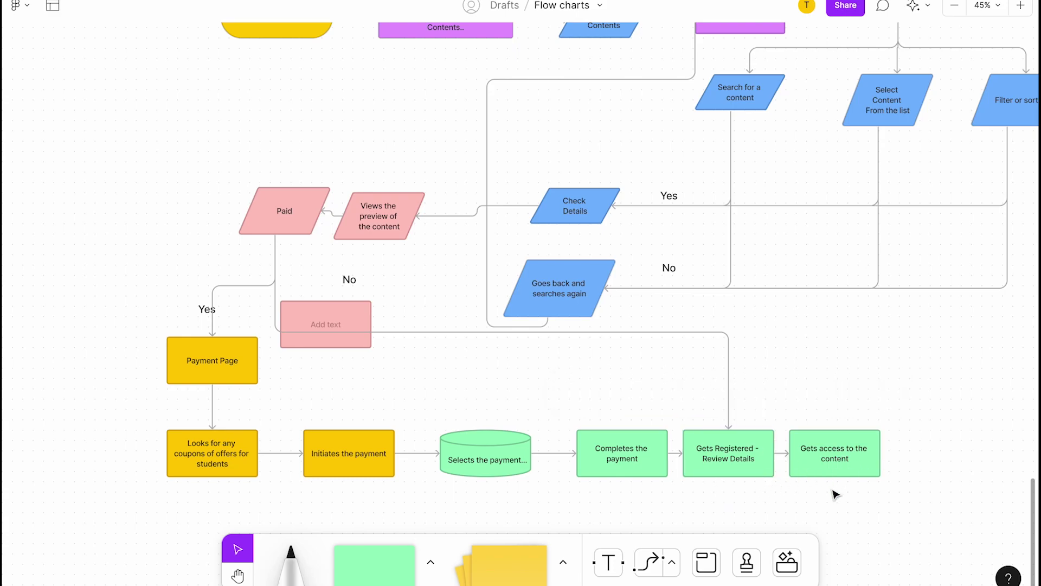
# Step: Delete the blank pink rectangle below Paid and move the No label down beside the rerouted connector
pyautogui.click(358, 313)
pyautogui.press('Delete')
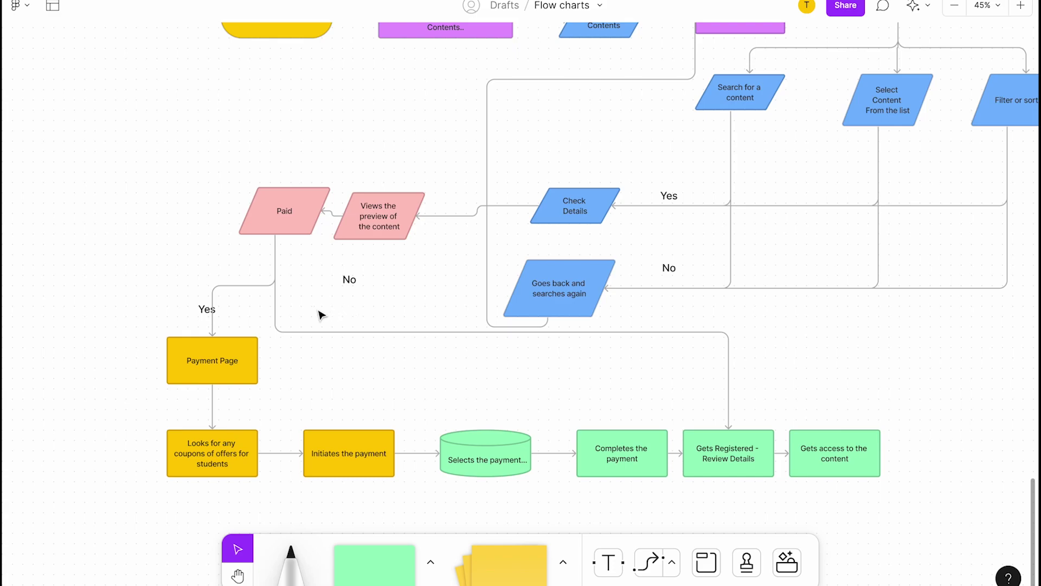
pyautogui.click(350, 281)
pyautogui.moveTo(351, 300); pyautogui.dragTo(351, 338)
pyautogui.click(430, 376)
# Step: Review the whole flow from "Get a content on Design Thinking" through the search, preview and payment branches
pyautogui.hotkey('shift', '1')
pyautogui.scroll(3, 519, 245)
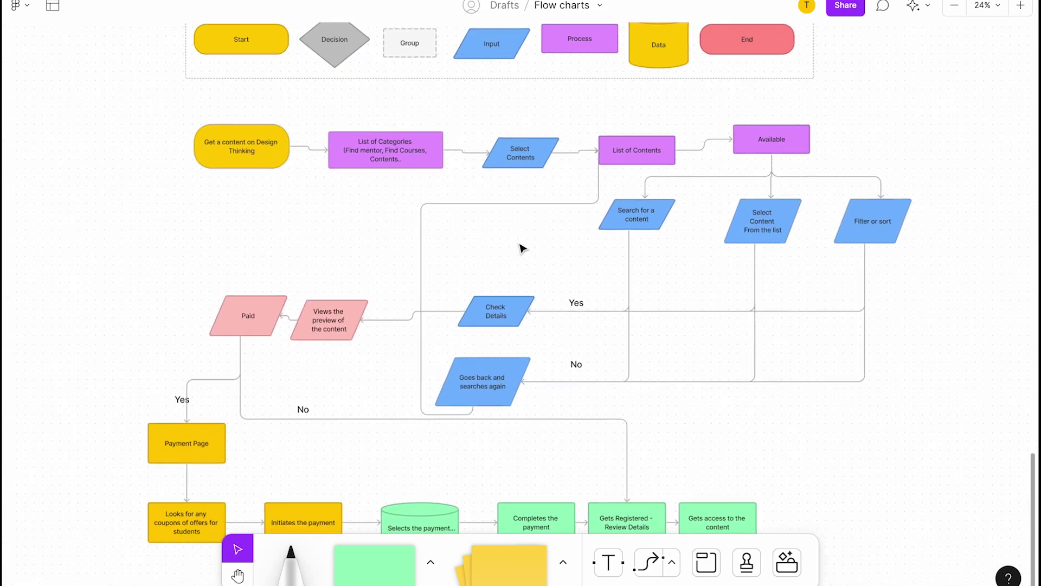
pyautogui.scroll(-2, 515, 247)
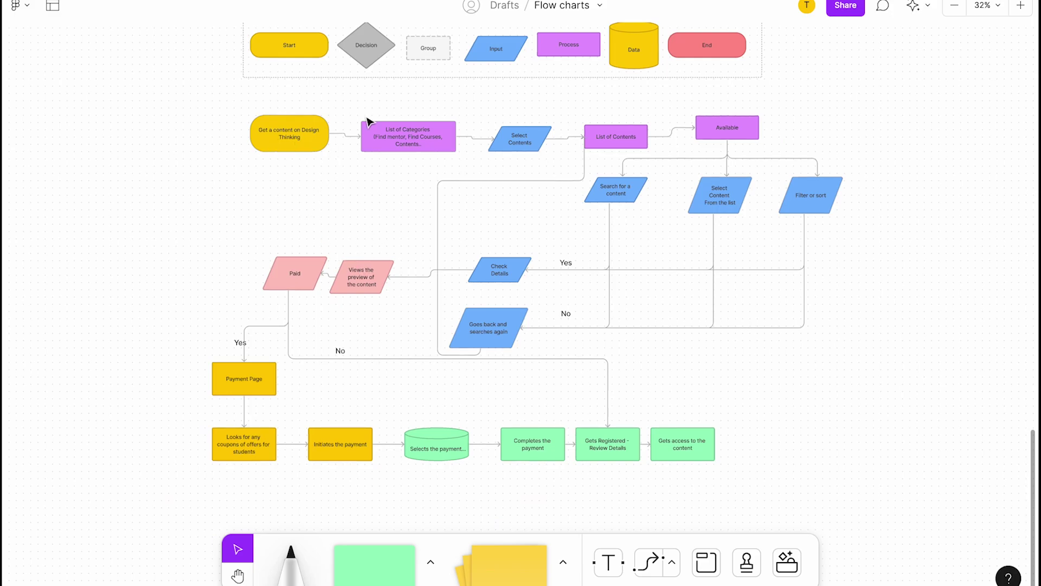
pyautogui.scroll(2, 266, 148)
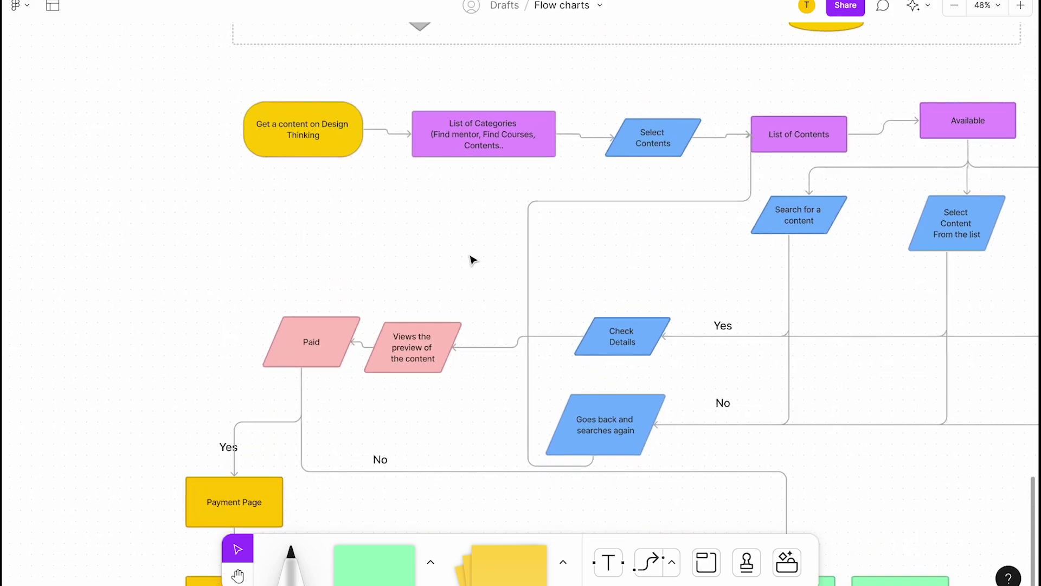
pyautogui.scroll(-1, 477, 272)
pyautogui.scroll(-2, 324, 159)
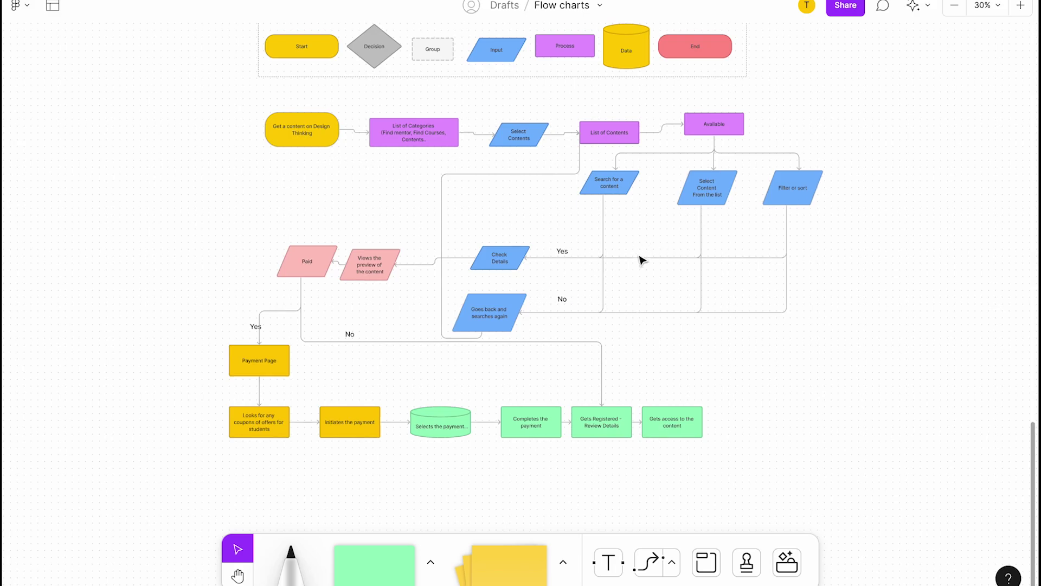
pyautogui.scroll(2, 642, 260)
pyautogui.hscroll(2, 731, 154)
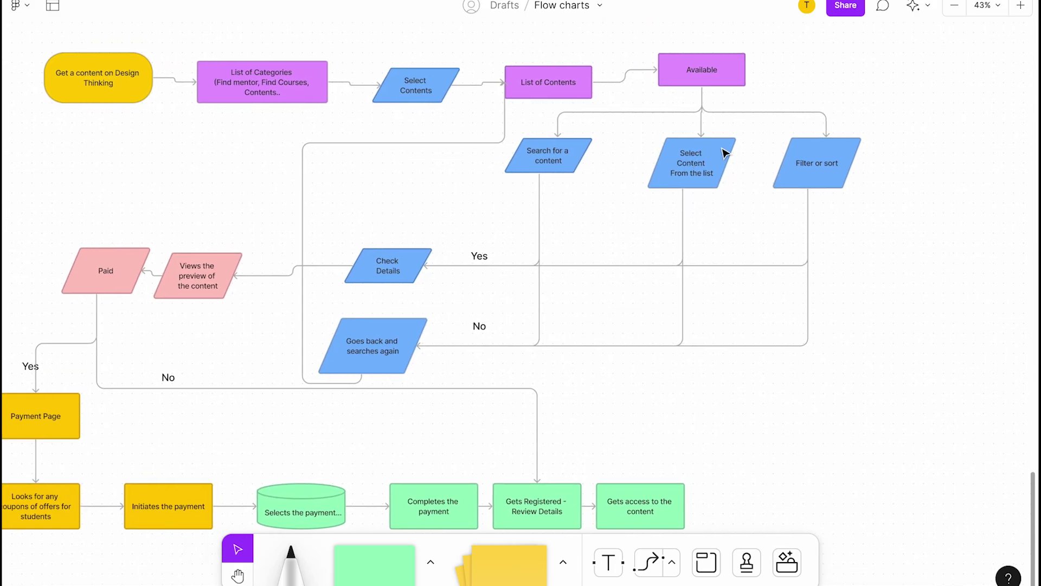
pyautogui.scroll(-2, 747, 185)
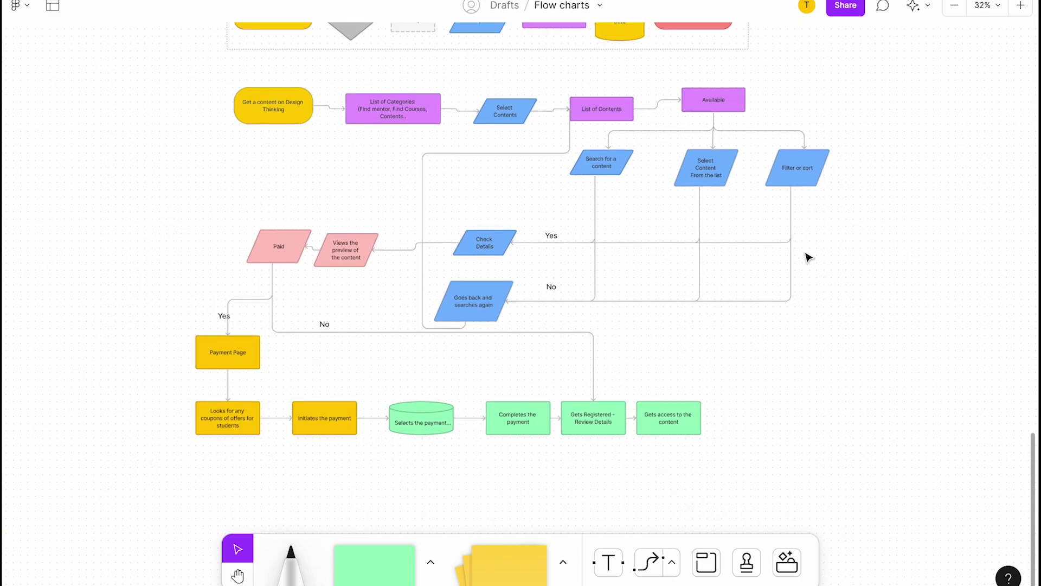
pyautogui.scroll(2, 732, 175)
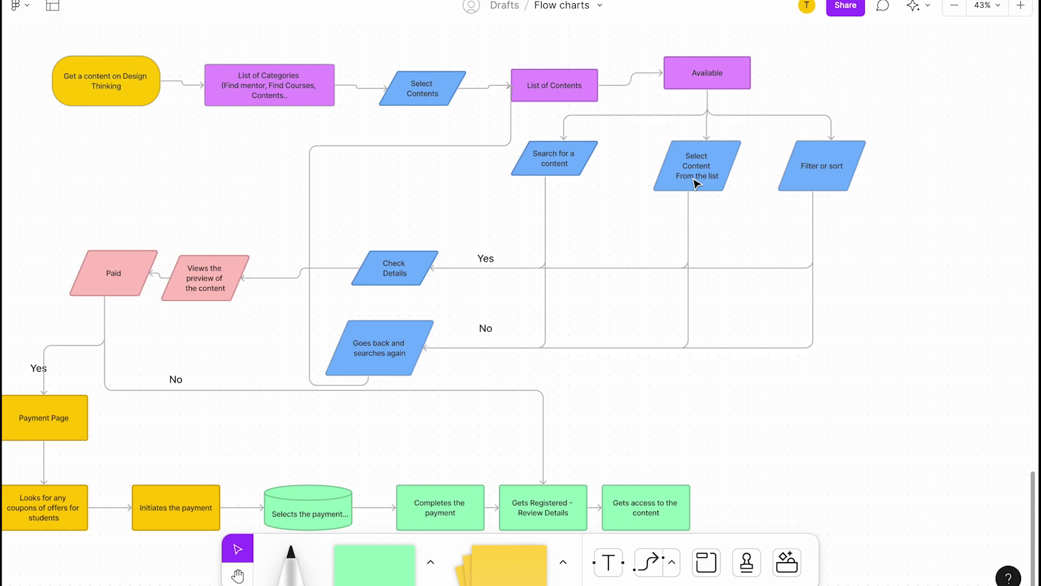
pyautogui.scroll(-4, 697, 184)
pyautogui.scroll(-1, 717, 223)
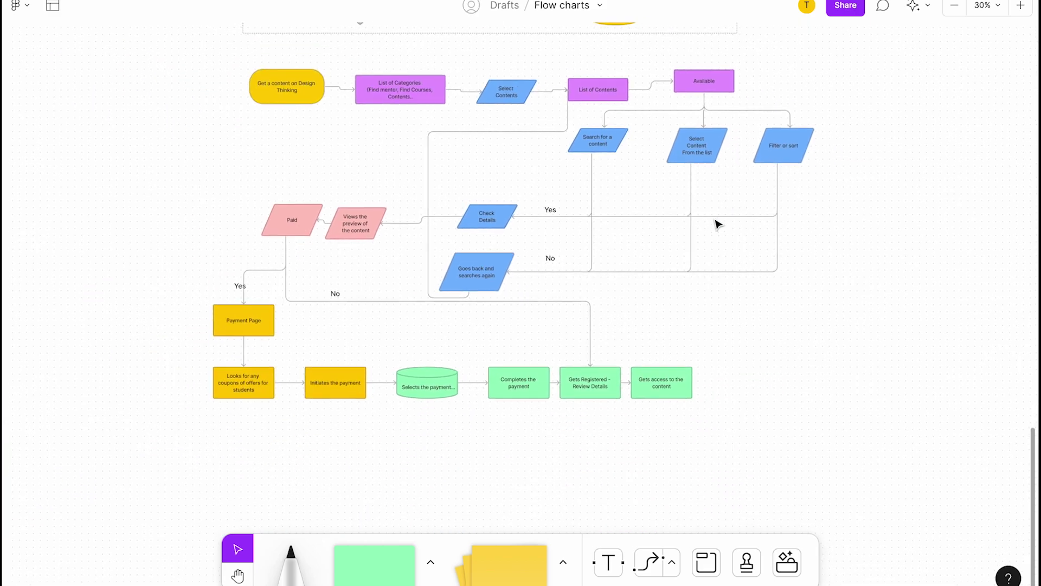
pyautogui.scroll(3, 496, 304)
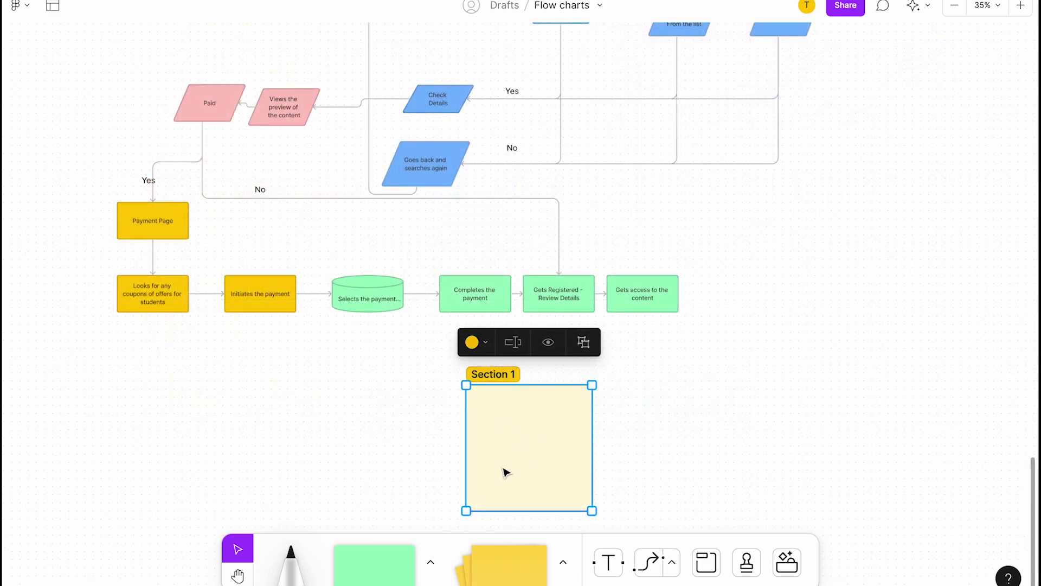
pyautogui.scroll(3, 457, 378)
pyautogui.scroll(-4, 421, 233)
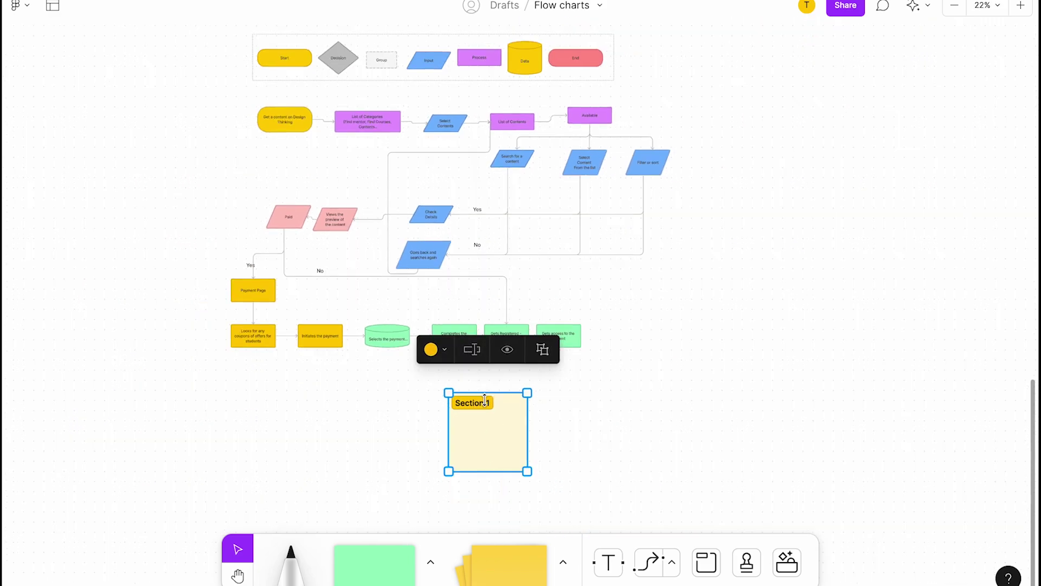
pyautogui.moveTo(483, 404); pyautogui.dragTo(334, 161)
pyautogui.scroll(3, 323, 134)
pyautogui.hotkey('ctrl', 'z')
pyautogui.hotkey('ctrl', 'z')
pyautogui.scroll(-5, 337, 165)
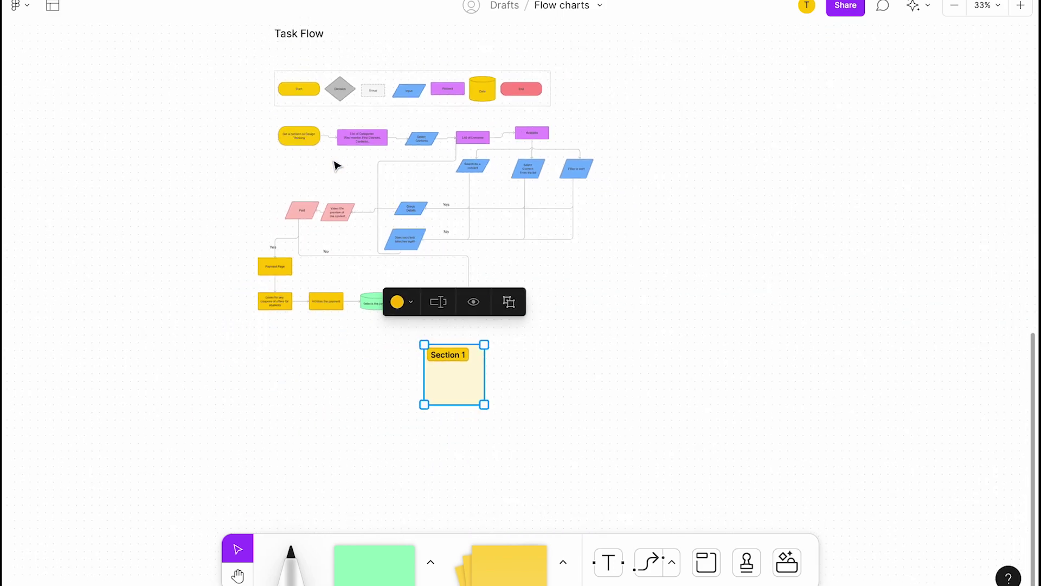
# Step: Move the section onto the flow and resize it to enclose the search, Check Details, preview, Paid and Goes back shapes
pyautogui.scroll(-2, 401, 209)
pyautogui.moveTo(451, 348); pyautogui.dragTo(591, 136)
pyautogui.moveTo(457, 169); pyautogui.dragTo(252, 200)
pyautogui.moveTo(483, 211); pyautogui.dragTo(482, 215)
pyautogui.hotkey('ctrl', 'd')
pyautogui.hotkey('ctrl', 'z')
pyautogui.press('s')
pyautogui.press('r')
pyautogui.click(440, 432)
pyautogui.hotkey('ctrl', 'z')
# Step: Add a second section below the first, enclosing the payment shapes from Payment Page through "Gets access to the content"
pyautogui.scroll(5, 521, 195)
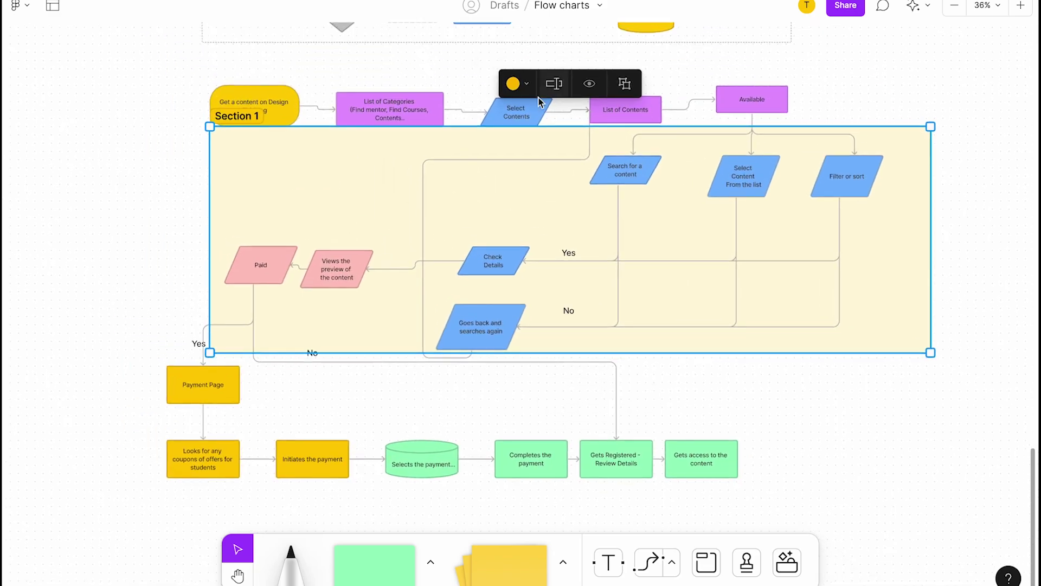
pyautogui.scroll(-2, 291, 348)
pyautogui.click(291, 348)
pyautogui.click(710, 563)
pyautogui.scroll(-2, 654, 483)
pyautogui.click(608, 429)
pyautogui.moveTo(608, 429); pyautogui.dragTo(198, 256)
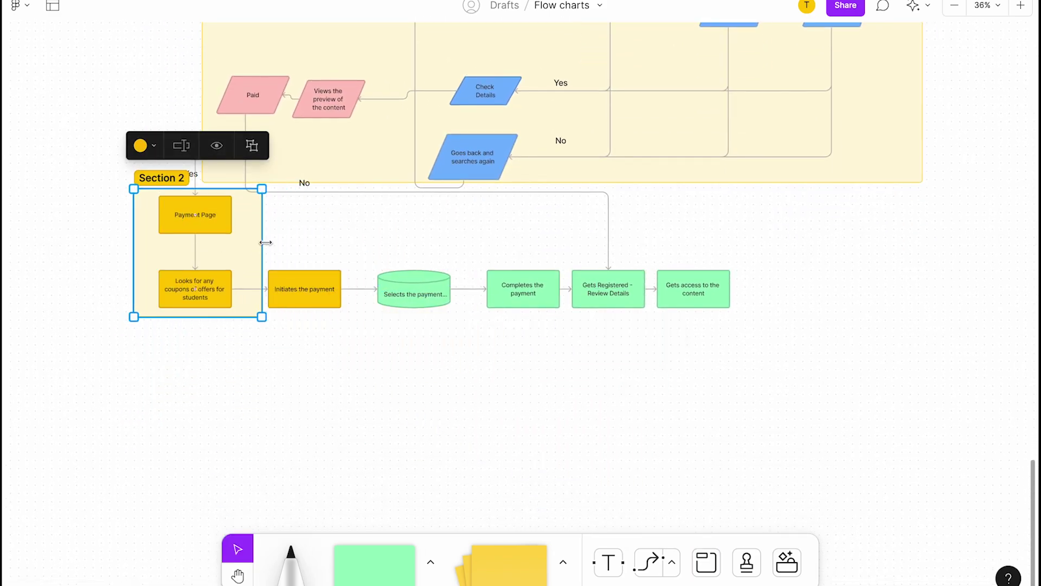
pyautogui.moveTo(263, 244); pyautogui.dragTo(809, 297)
pyautogui.click(637, 395)
# Step: Examine how the two sections group the search and preview part and the payment part of the task flow
pyautogui.scroll(-5, 636, 396)
pyautogui.scroll(5, 599, 288)
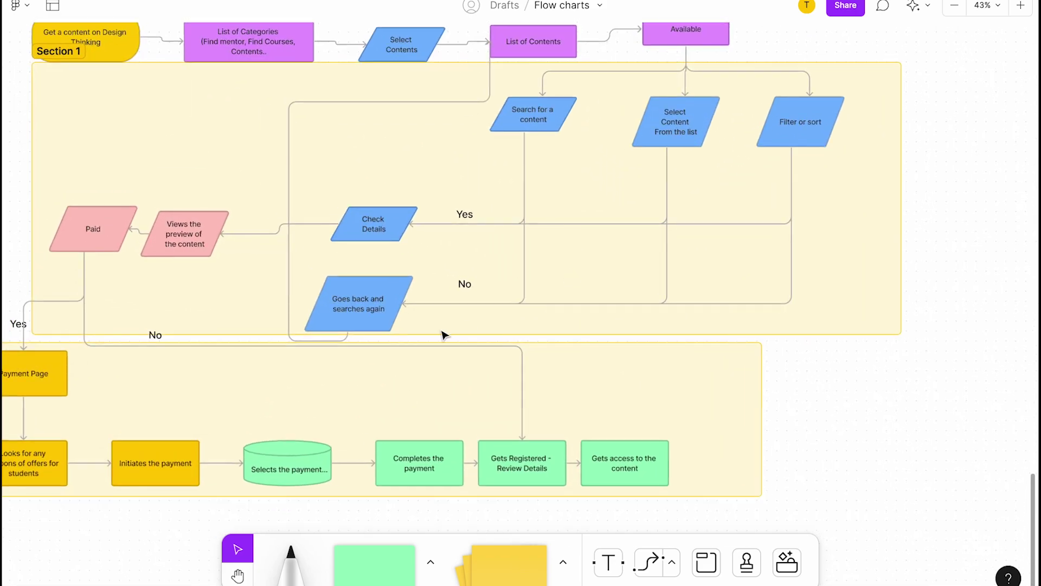
pyautogui.scroll(-3, 444, 341)
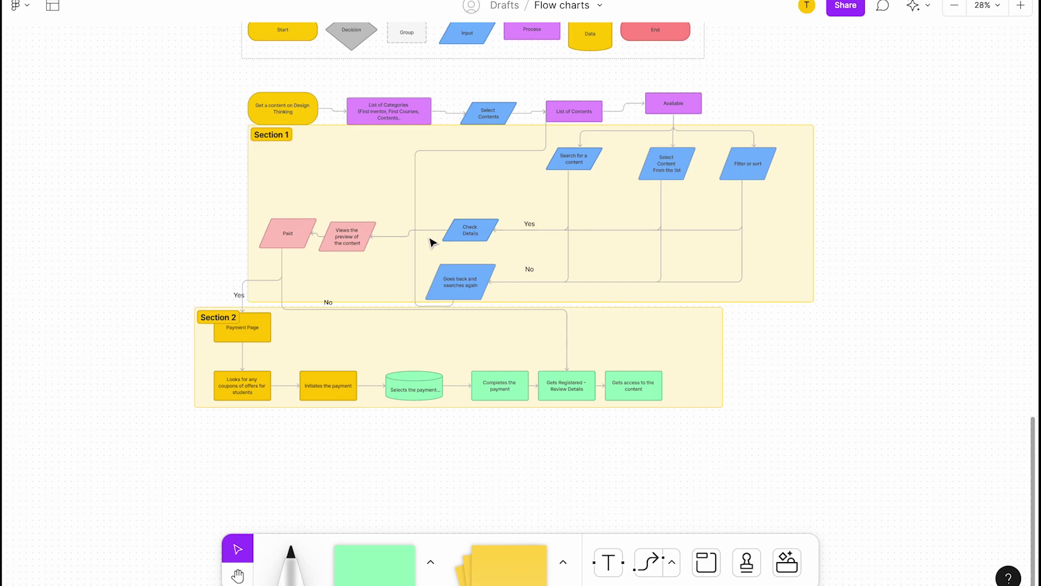
pyautogui.scroll(3, 432, 240)
pyautogui.scroll(-3, 552, 232)
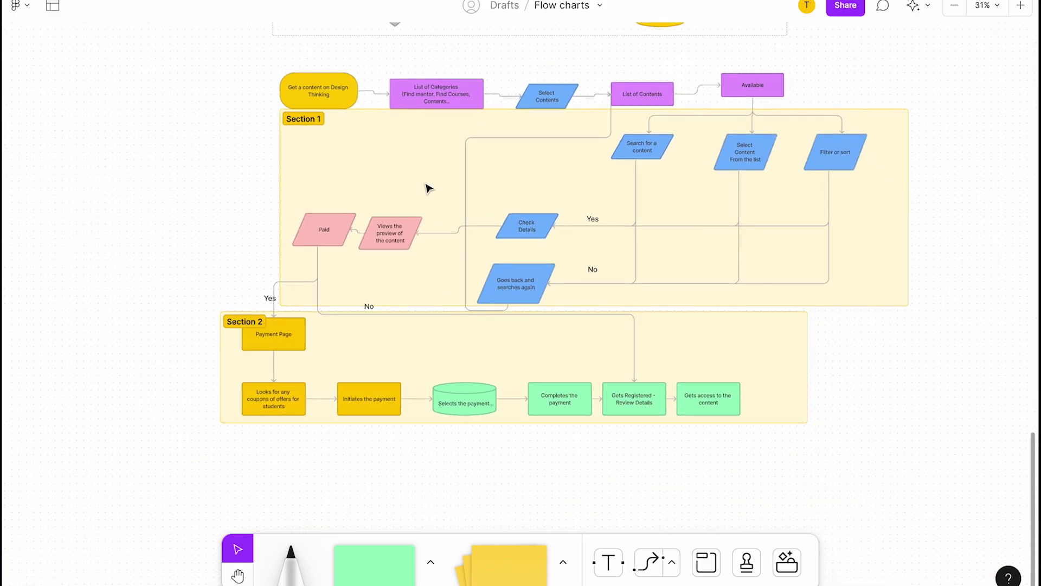
pyautogui.scroll(2, 429, 189)
pyautogui.scroll(-2, 316, 176)
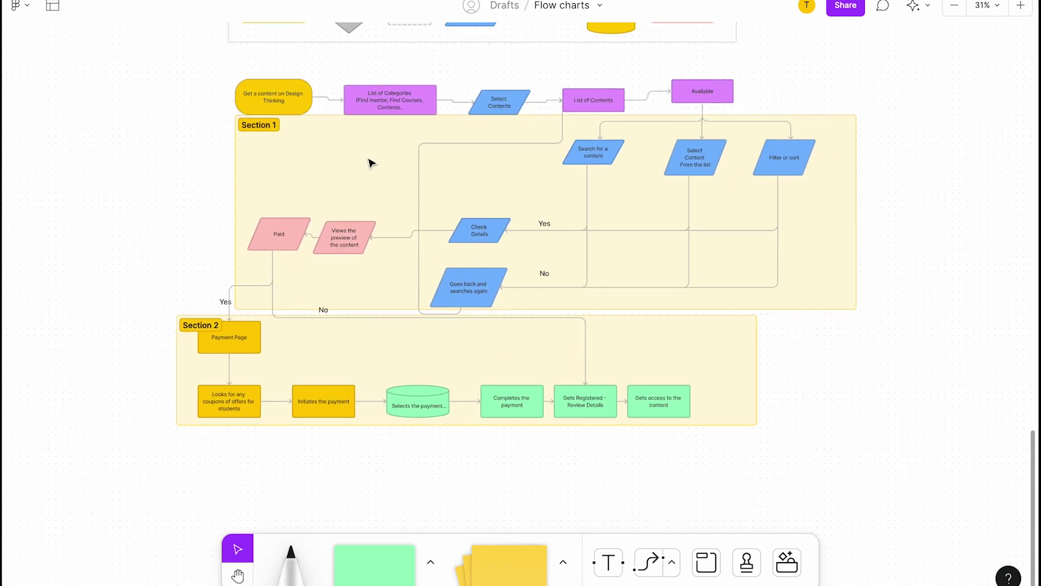
pyautogui.scroll(-1, 307, 135)
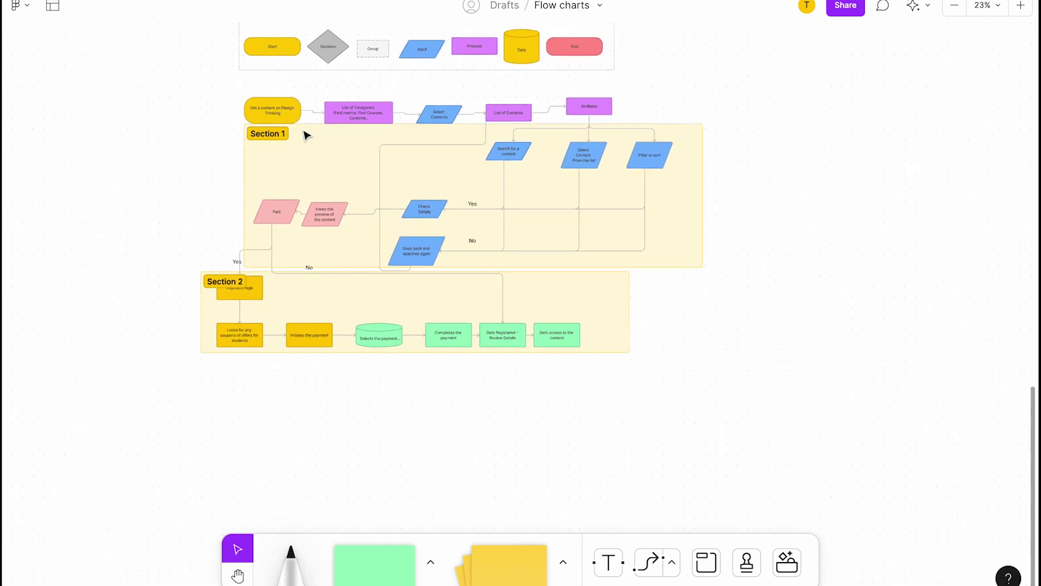
pyautogui.scroll(2, 306, 134)
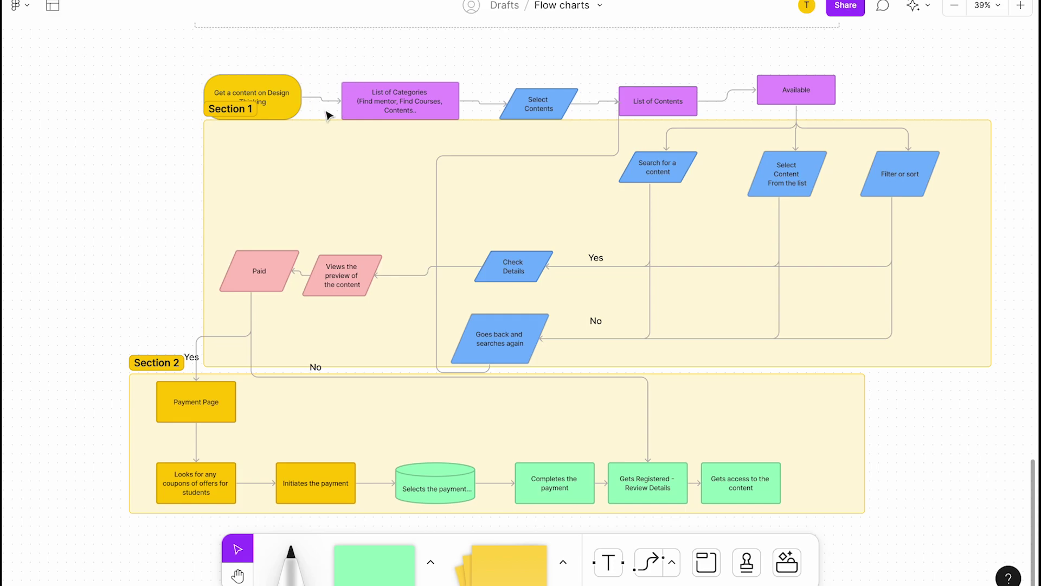
pyautogui.scroll(-5, 298, 278)
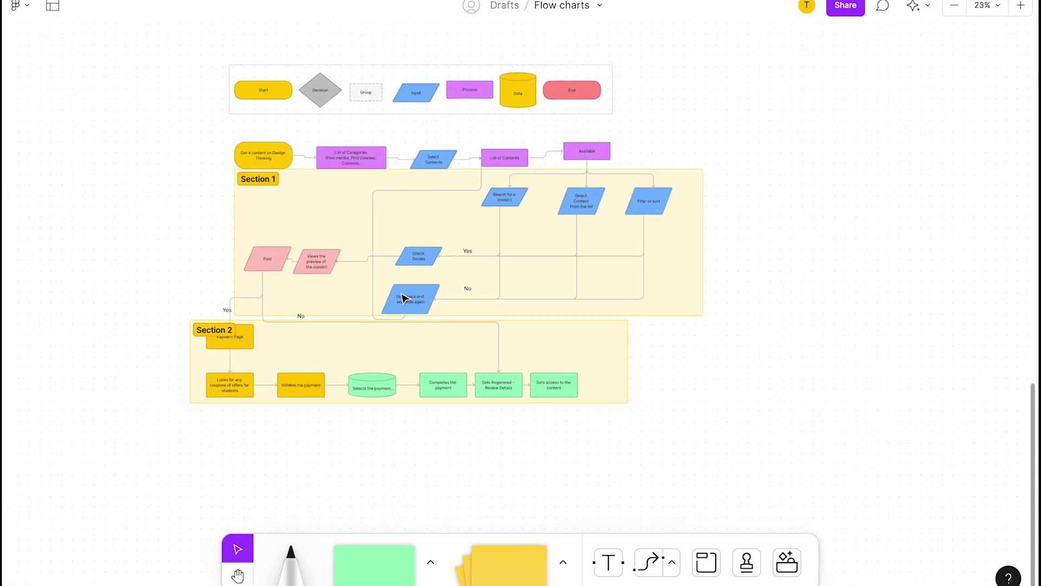
pyautogui.scroll(3, 404, 298)
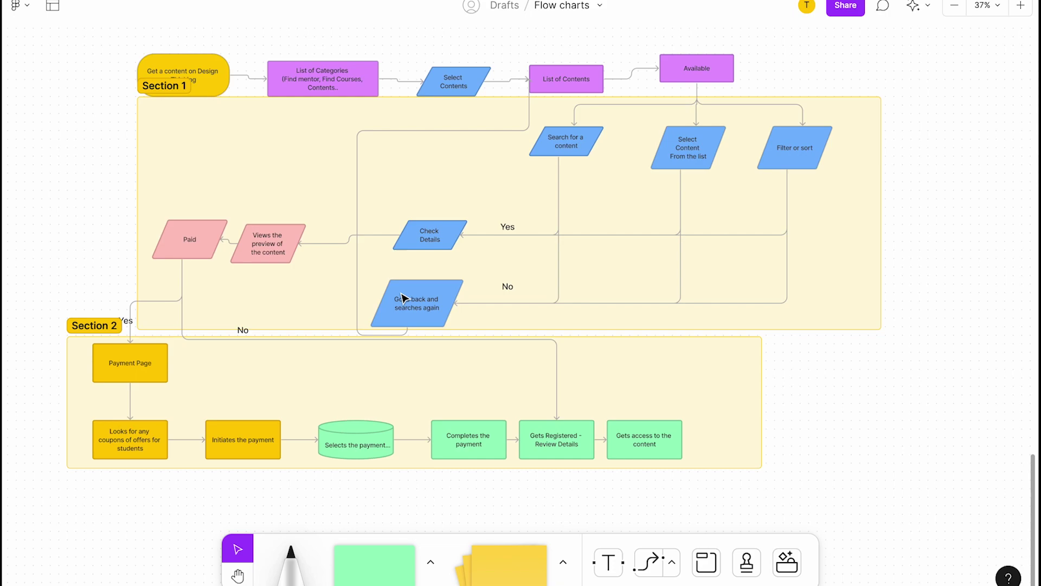